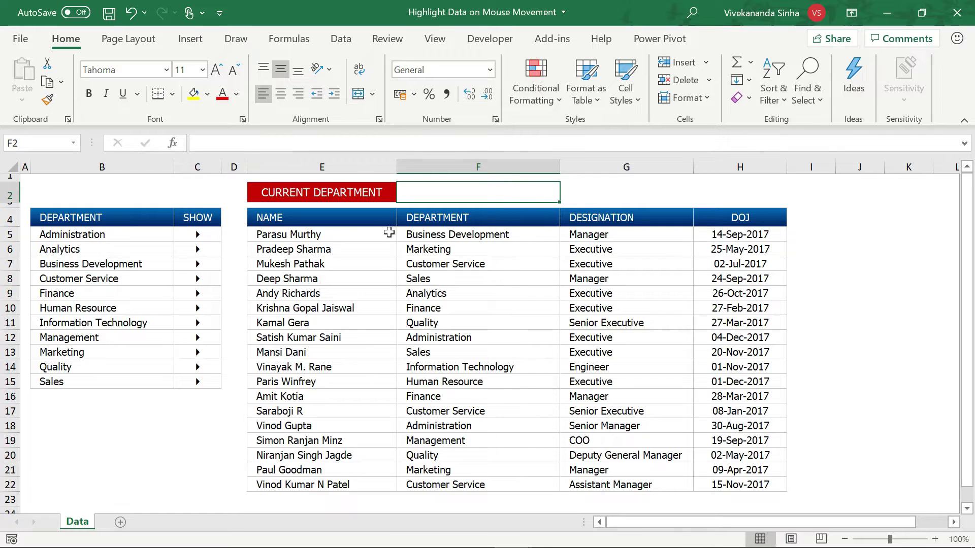
Step: Examine the finished example's employee table, department list and SHOW column, including how the current department's rows are highlighted
left_click(365, 220)
left_click_drag(365, 220, 741, 220)
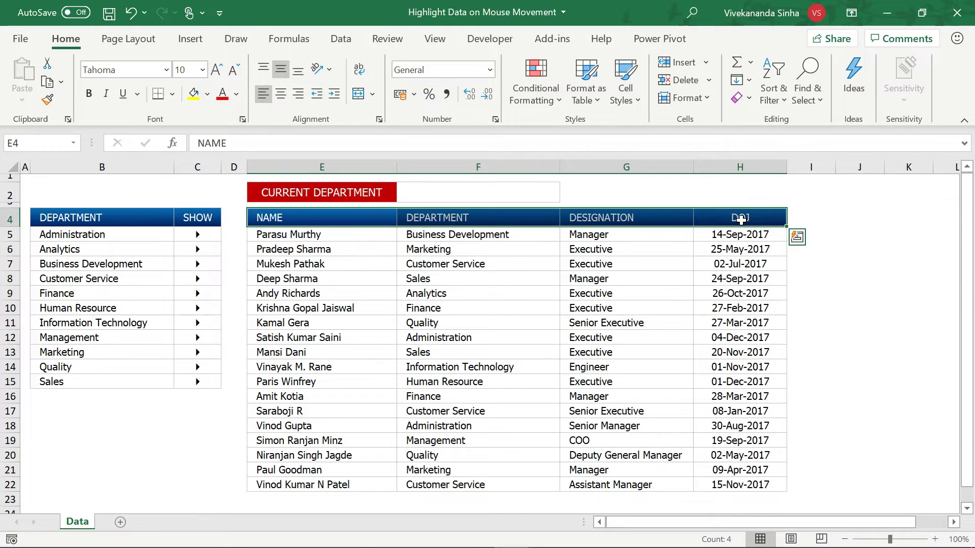
left_click(551, 239)
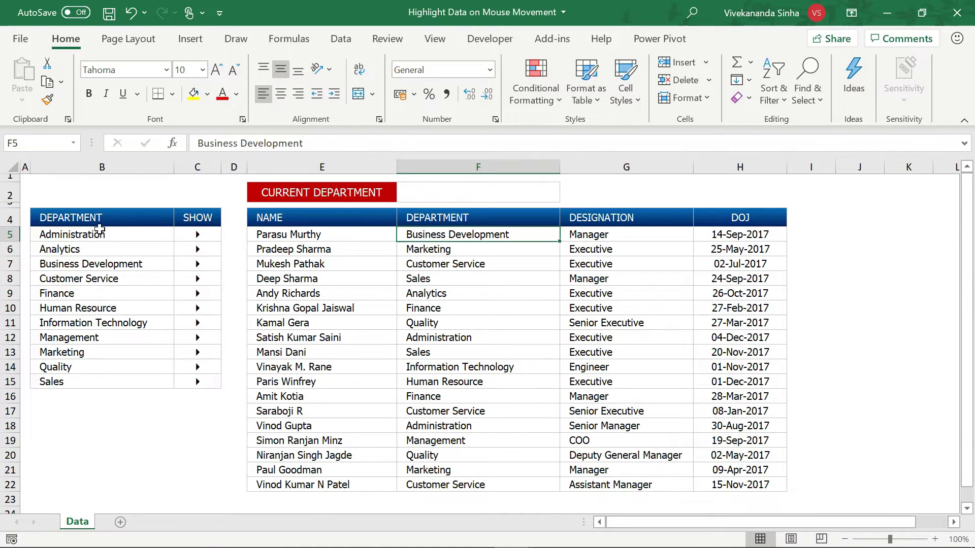
left_click_drag(98, 218, 89, 379)
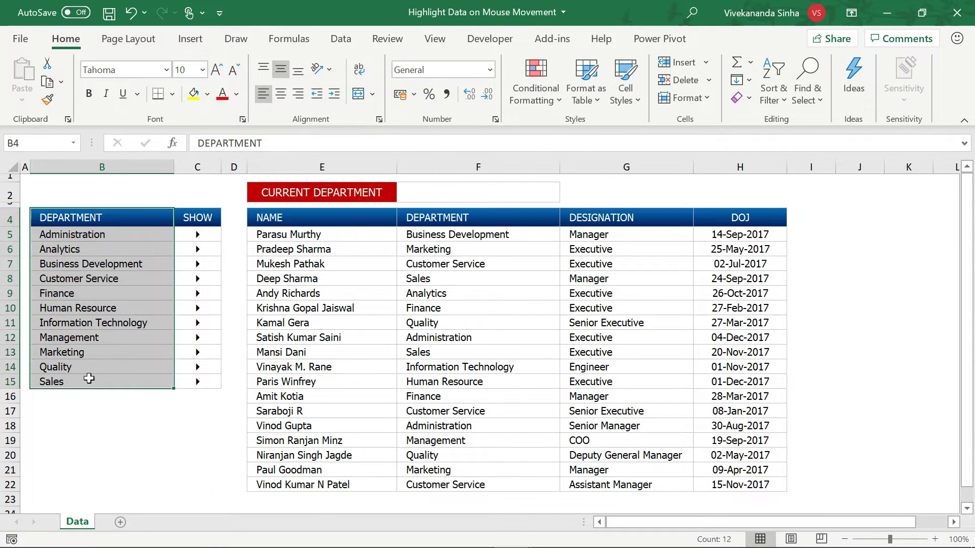
left_click(114, 214)
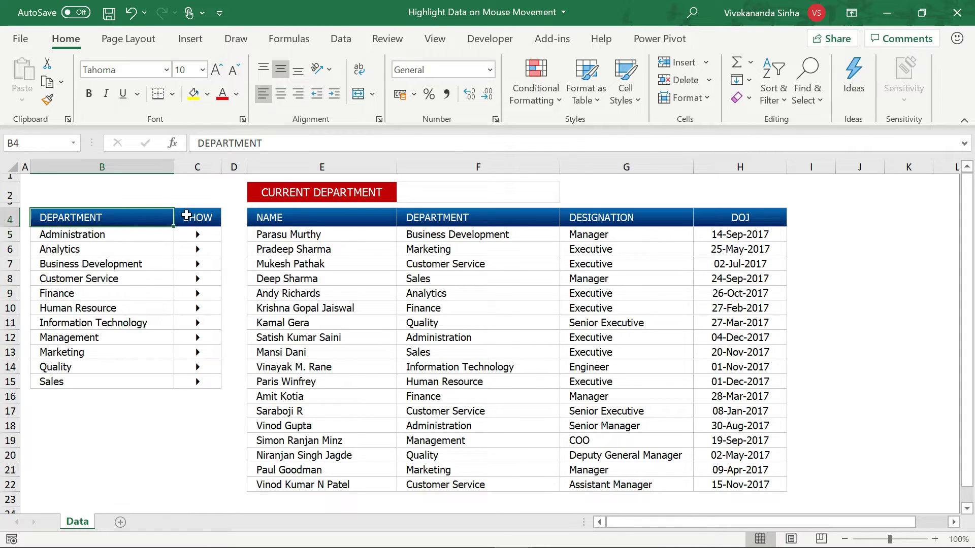
left_click(198, 167)
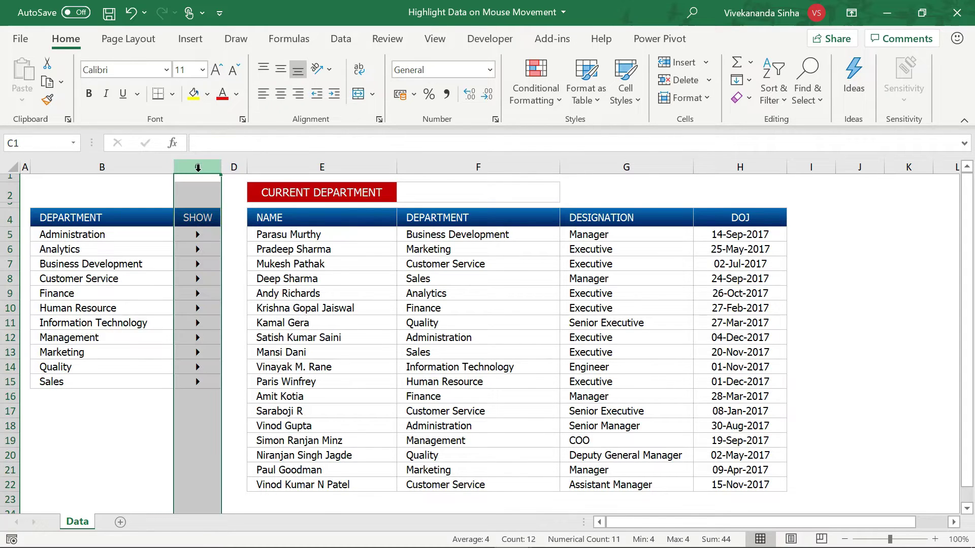
left_click(105, 247)
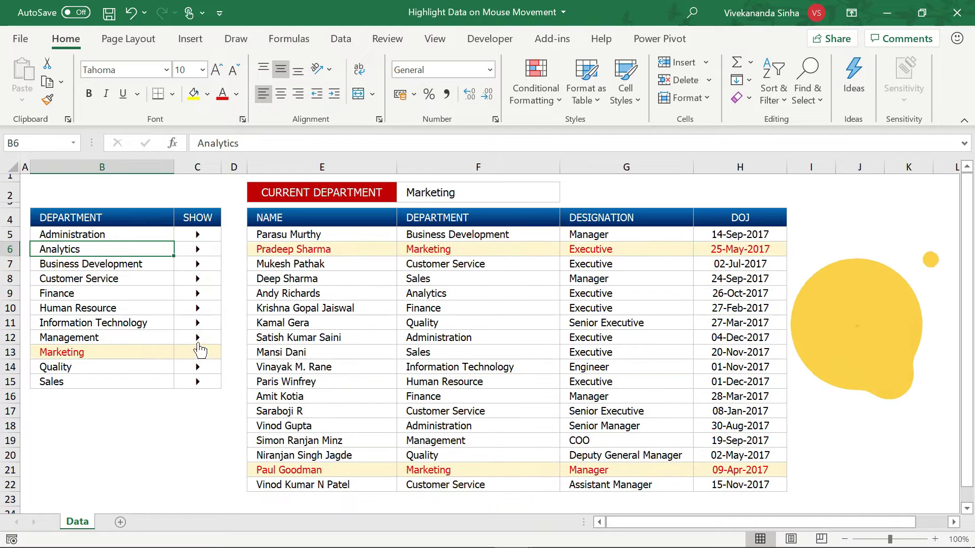
key("Up")
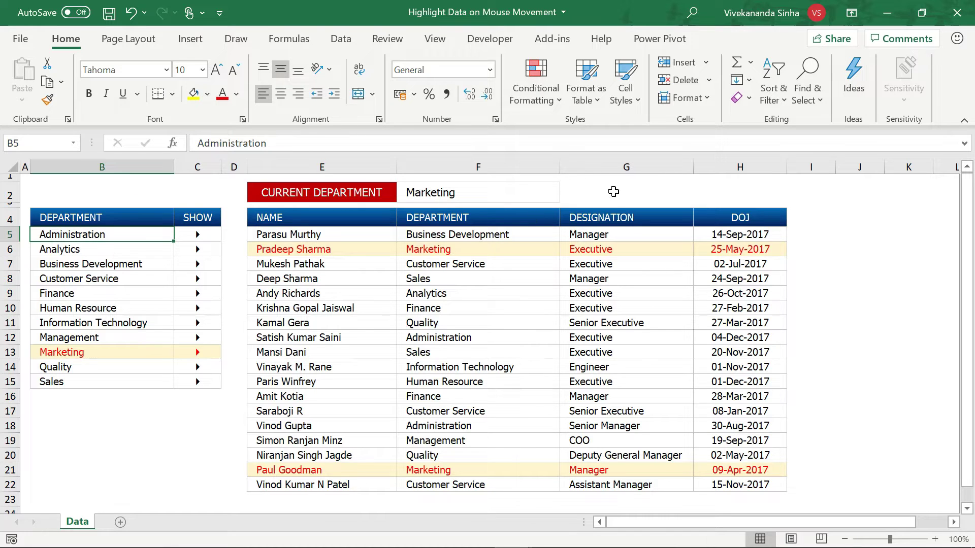
Step: Close the Highlight Data on Mouse Movement workbook without saving its changes
left_click(957, 13)
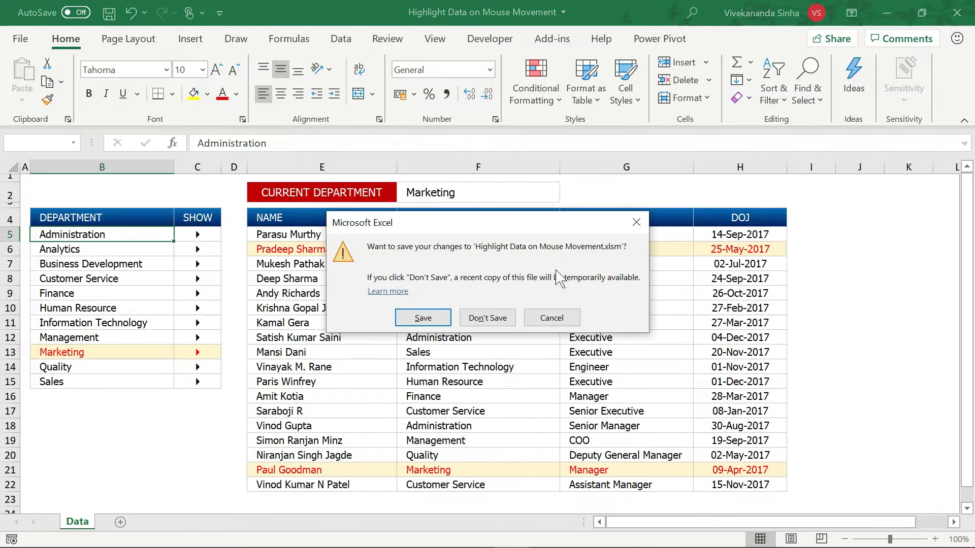
left_click(489, 317)
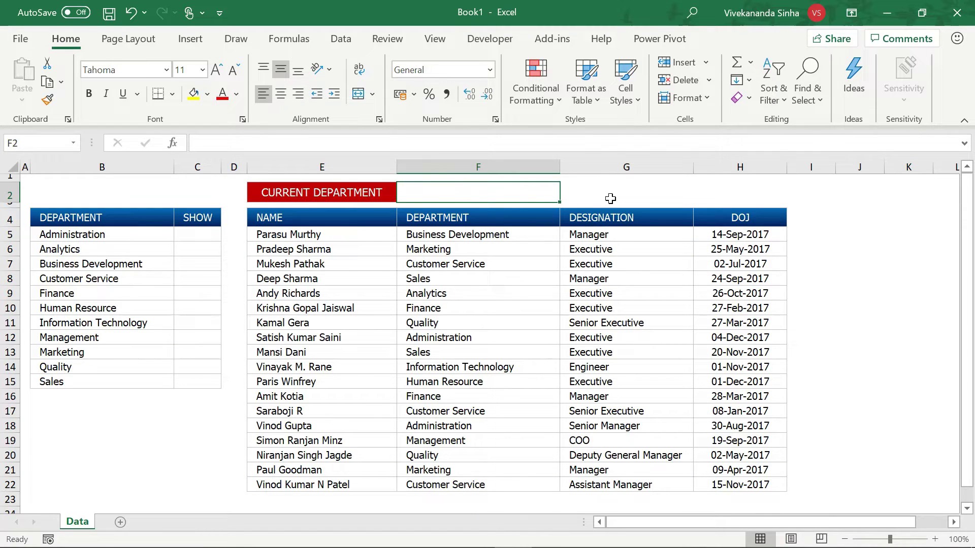
Step: Review the layout of the employee table, the department list and the SHOW column in Book1
left_click_drag(383, 216, 696, 479)
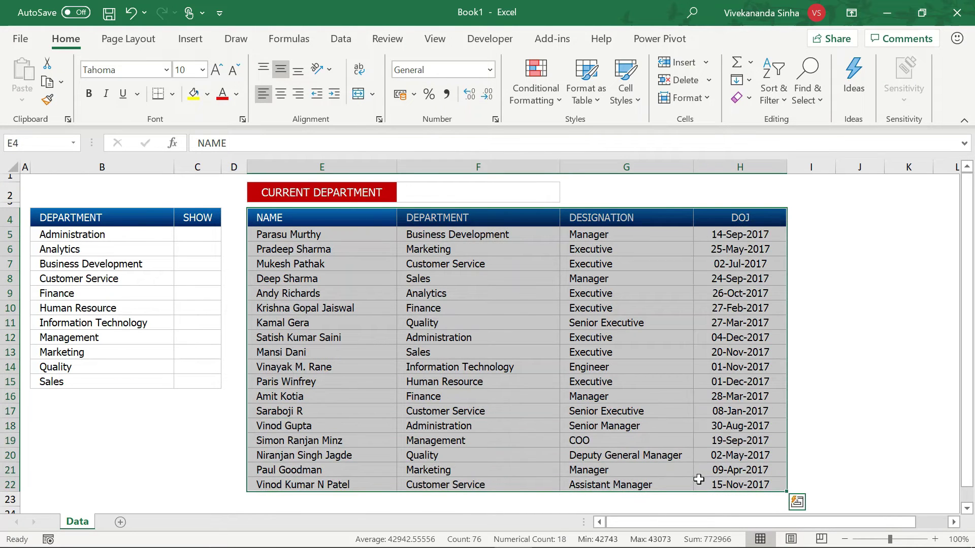
left_click_drag(149, 224, 118, 381)
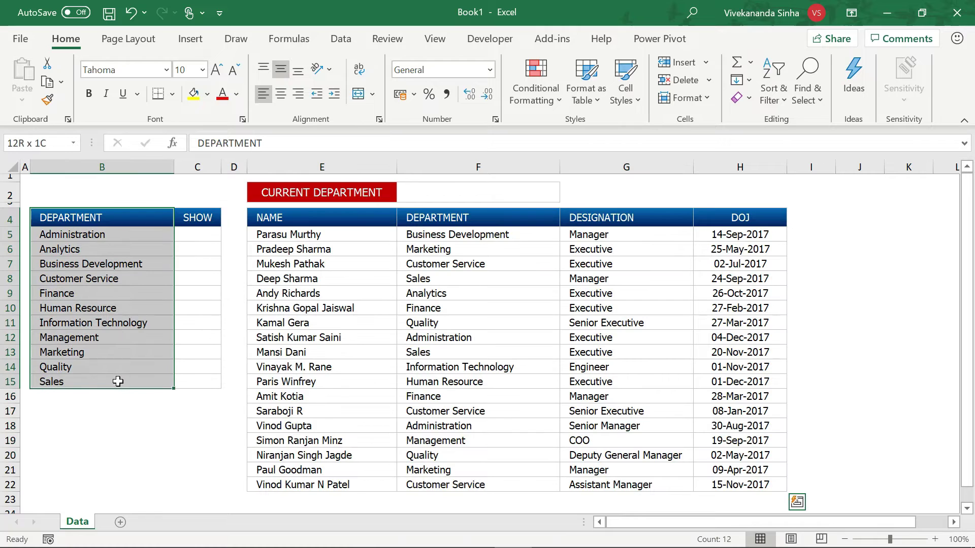
left_click_drag(192, 218, 176, 384)
left_click(120, 219)
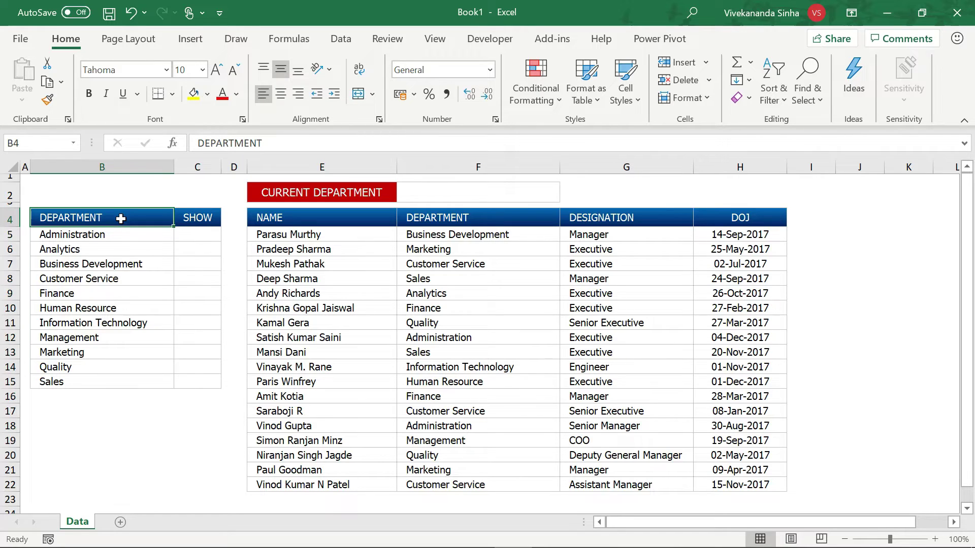
left_click(197, 291)
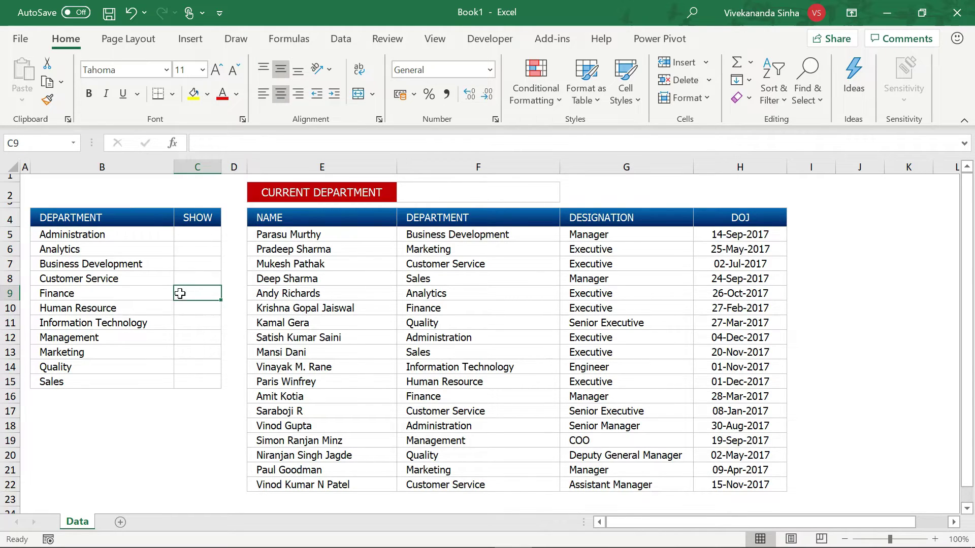
left_click(143, 292)
Step: Enter Finance as the current department in cell F2
left_click(452, 191)
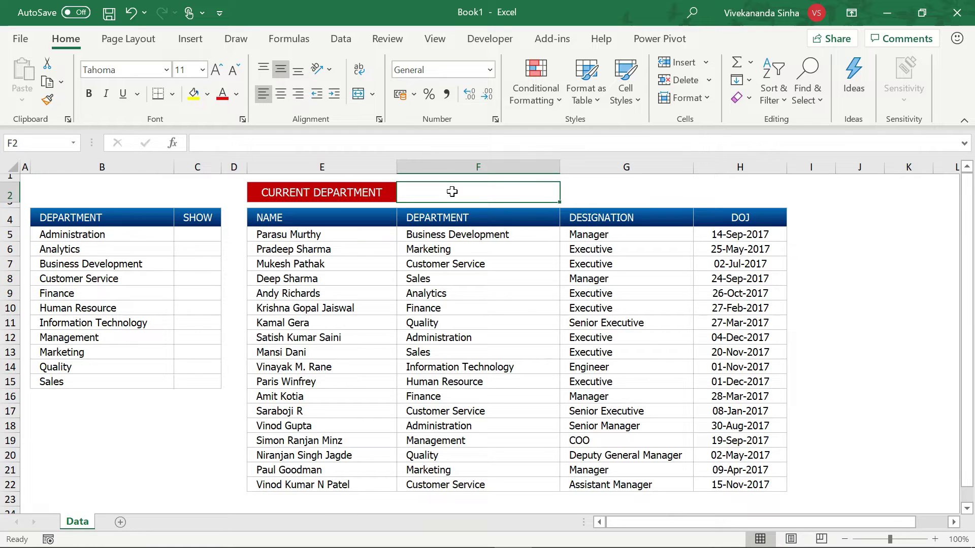
type("FInance")
key("BackSpace")
key("BackSpace")
key("BackSpace")
key("BackSpace")
type("anc")
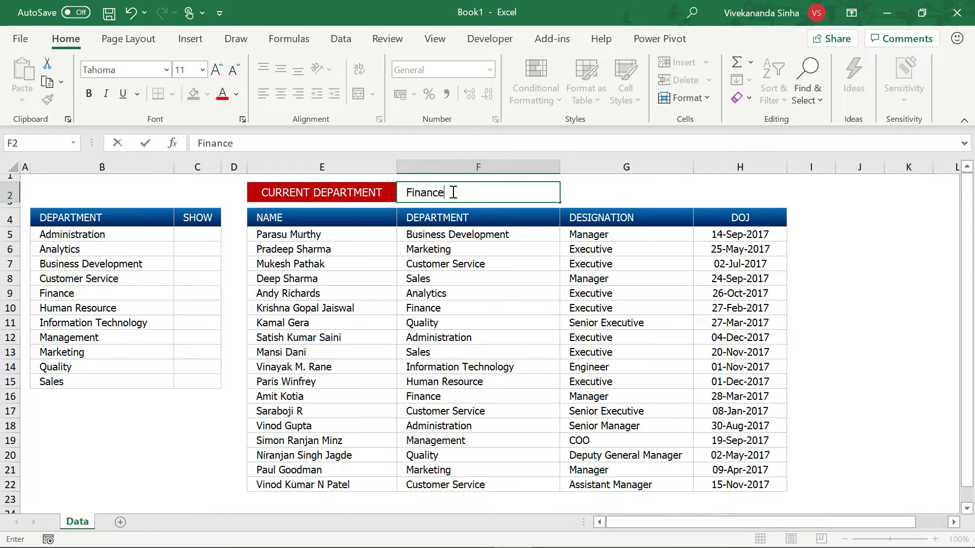
type("e")
key("Return")
Step: Compare the current department in F2 with the employee records, looking at a matching Finance row across columns E to H
left_click_drag(336, 235, 720, 478)
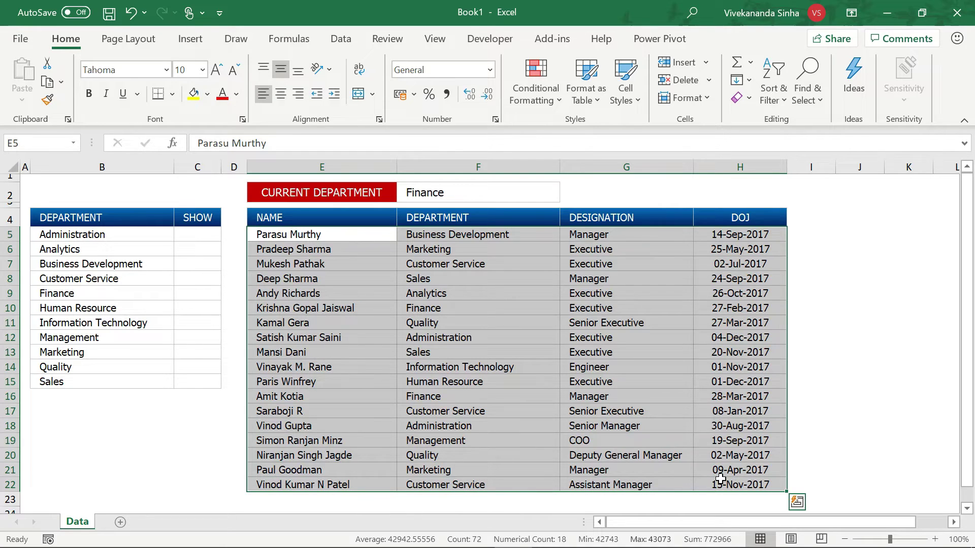
left_click_drag(102, 167, 190, 168)
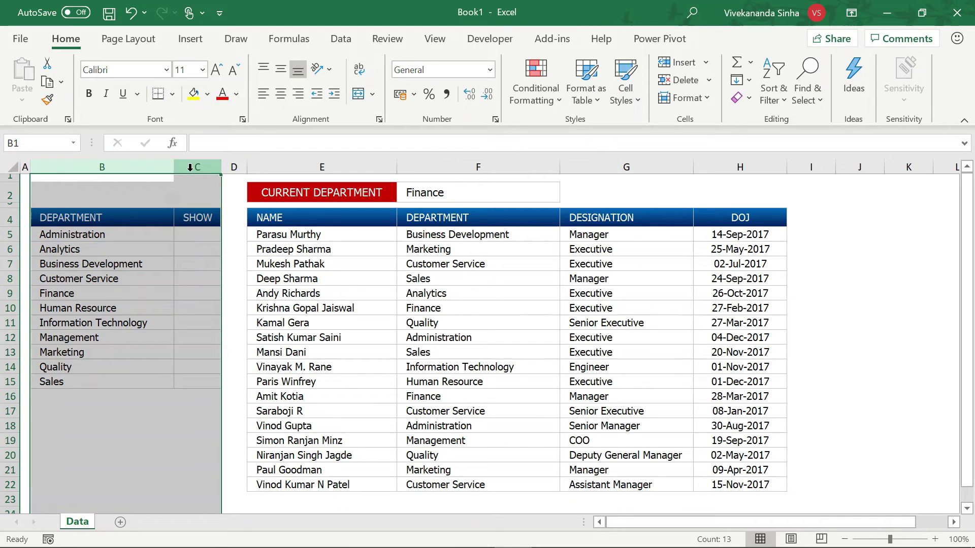
left_click(441, 194)
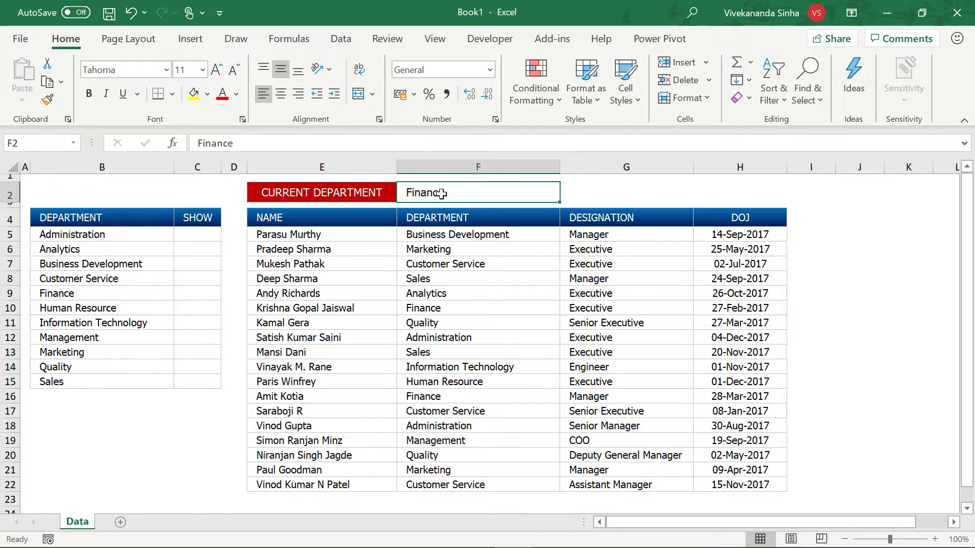
left_click_drag(359, 232, 739, 482)
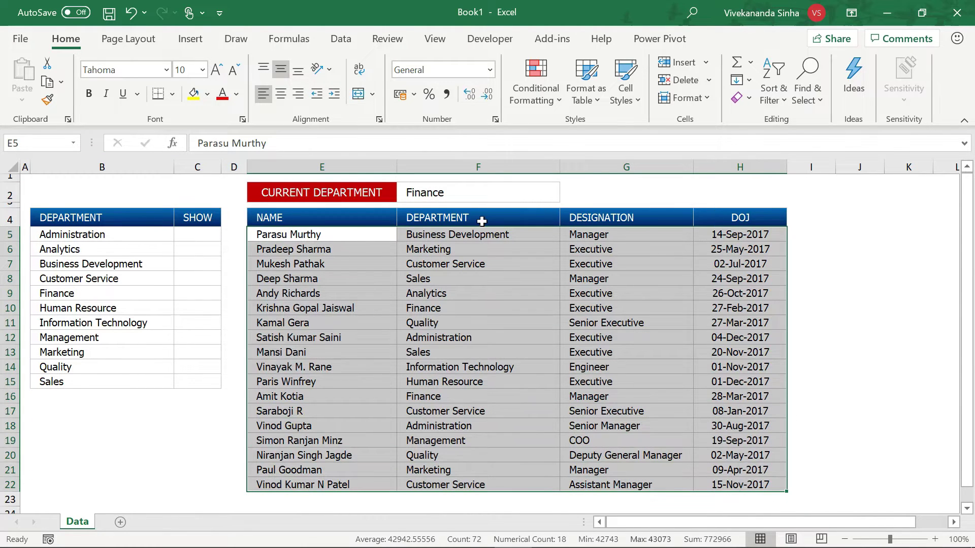
left_click(469, 194)
left_click_drag(316, 308, 727, 303)
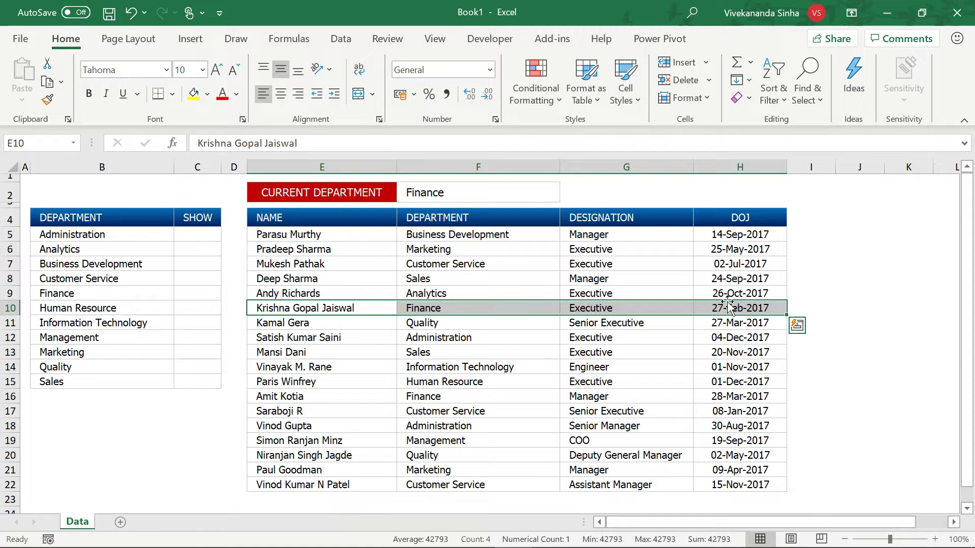
Step: Start a new formula-based conditional formatting rule for the employee records in E5:H22
left_click_drag(361, 236, 789, 495)
left_click(531, 99)
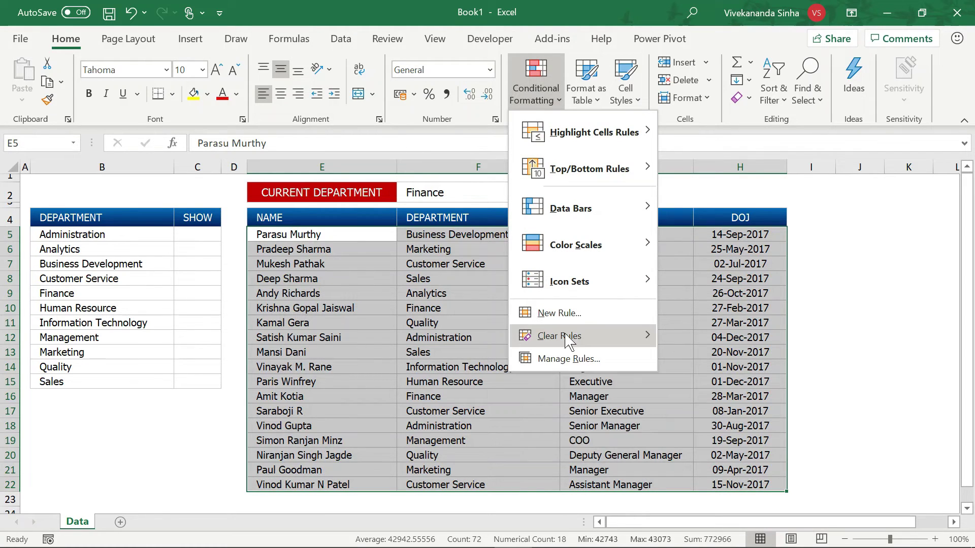
left_click(563, 360)
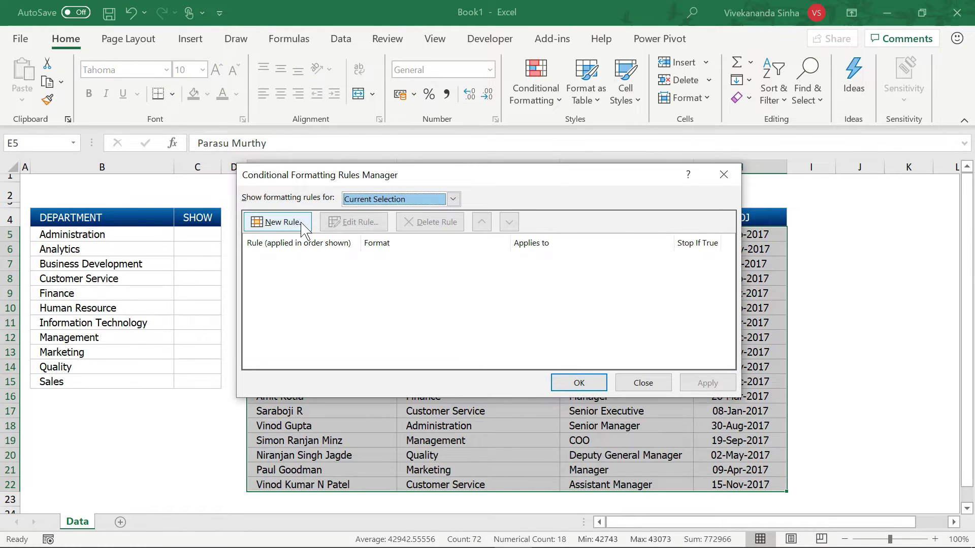
left_click(305, 227)
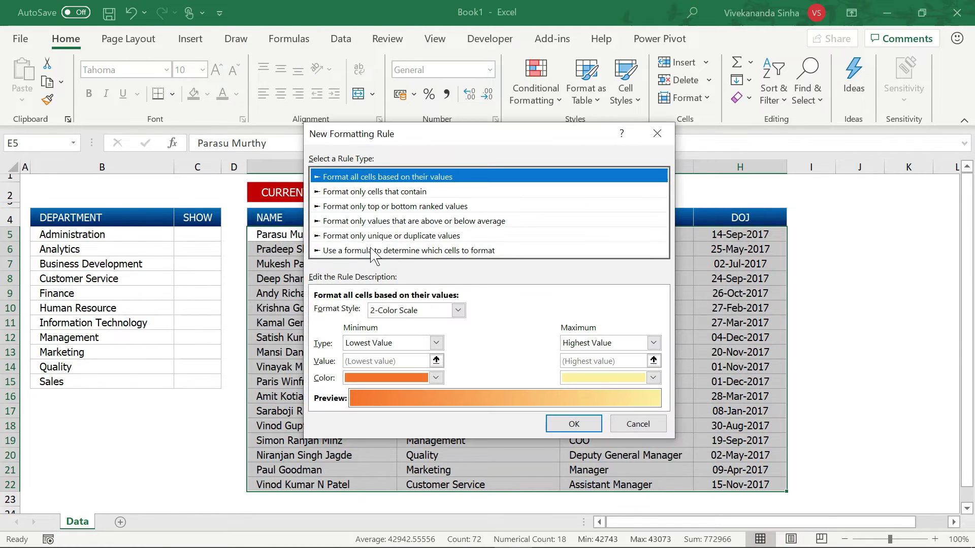
left_click(374, 251)
left_click_drag(402, 134, 669, 77)
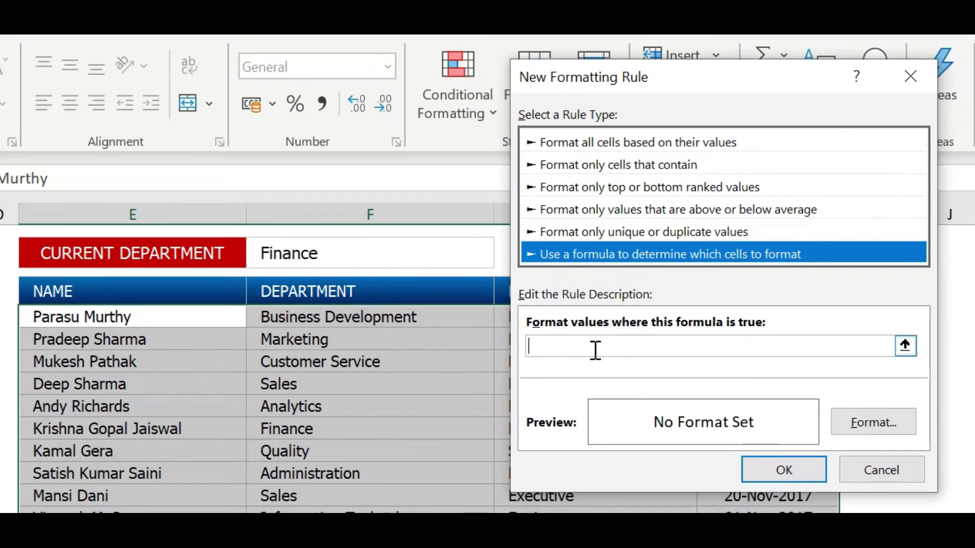
Step: Set the rule's formula to =$F5=$F$2 so that it compares each row's department with the current department cell
left_click(626, 256)
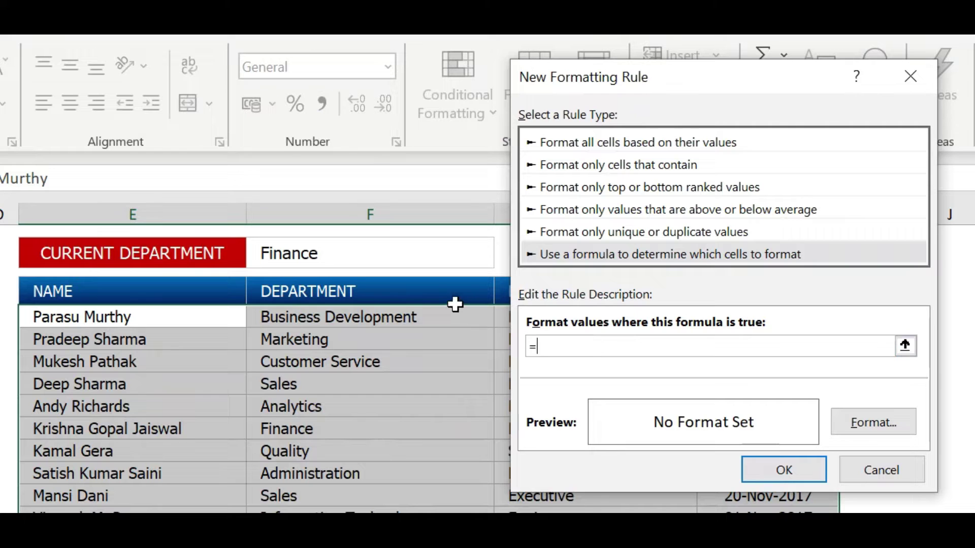
left_click(431, 317)
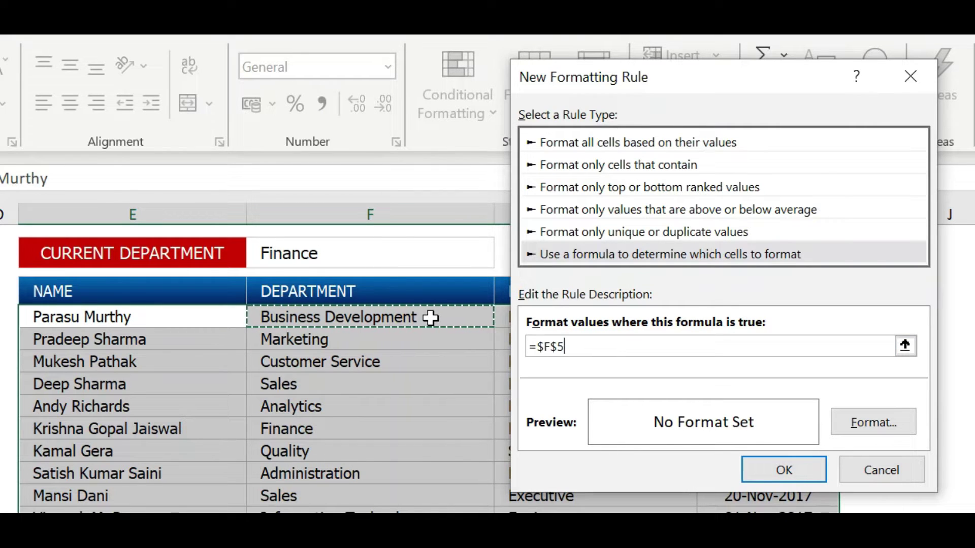
left_click(545, 347)
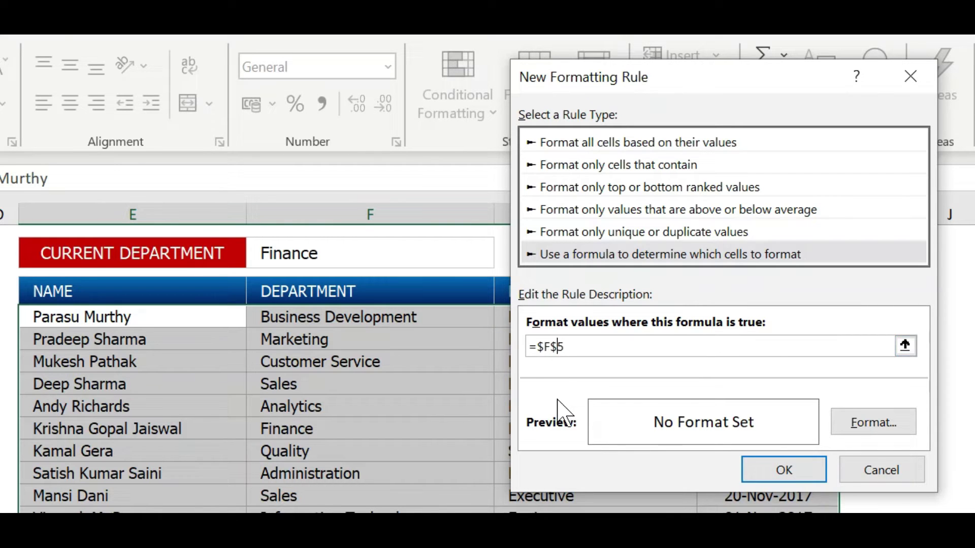
key("BackSpace")
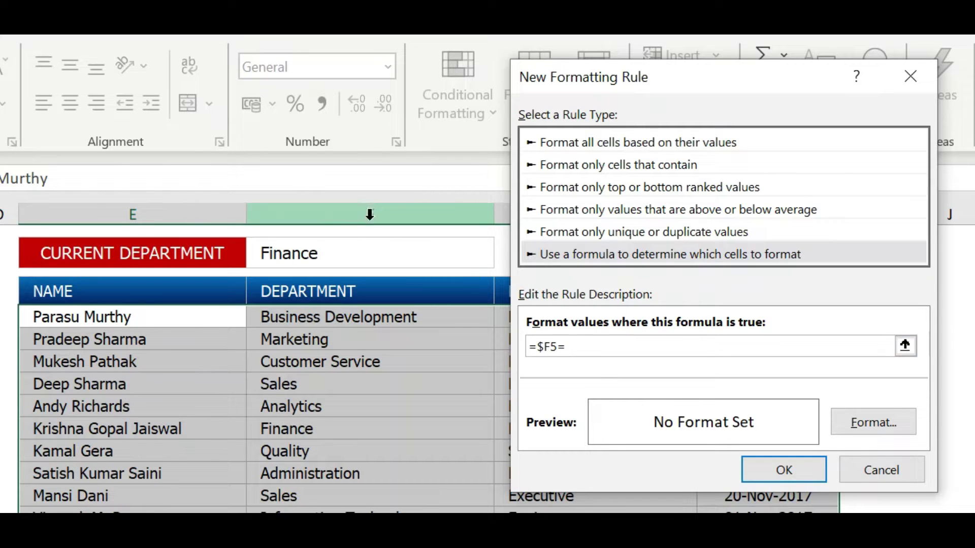
left_click(365, 248)
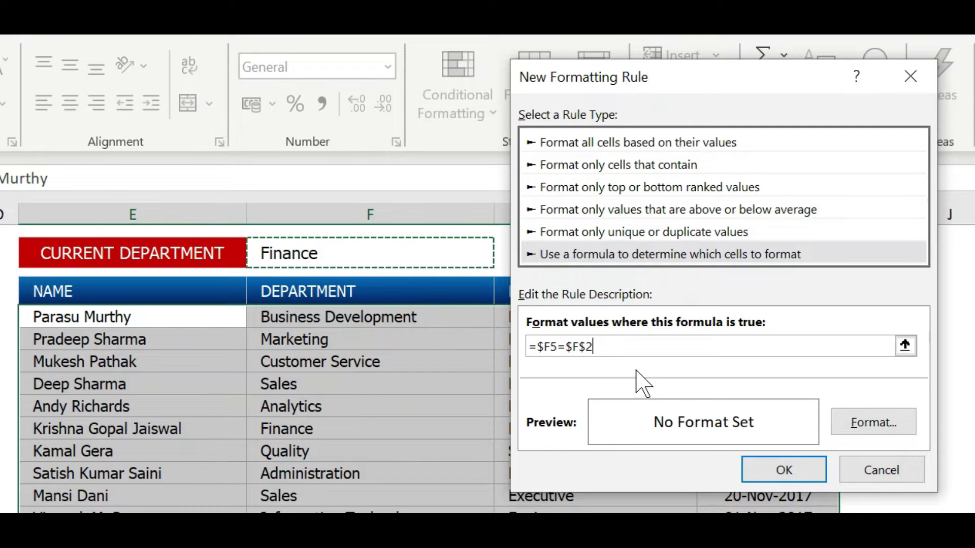
Step: Give the rule's format a light gold fill and a red font color
left_click(862, 431)
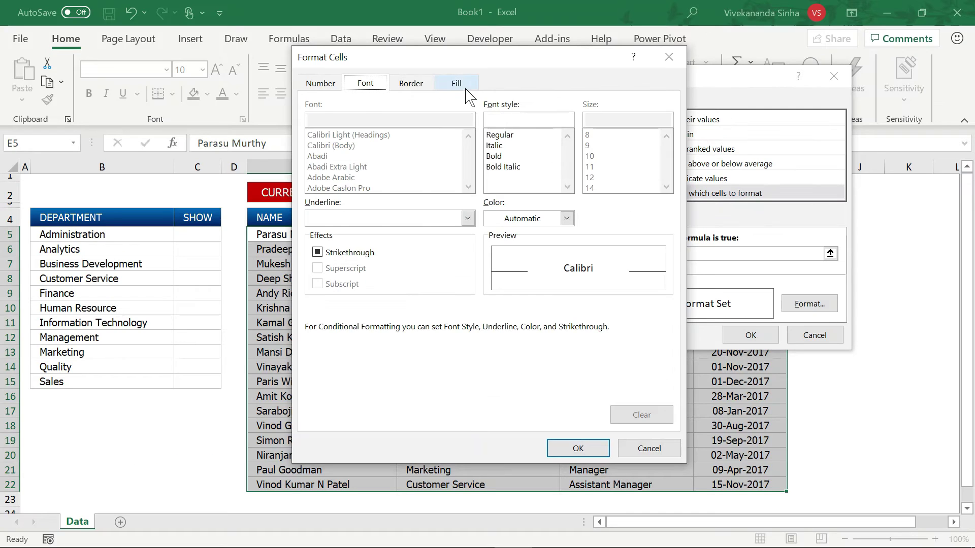
left_click(466, 88)
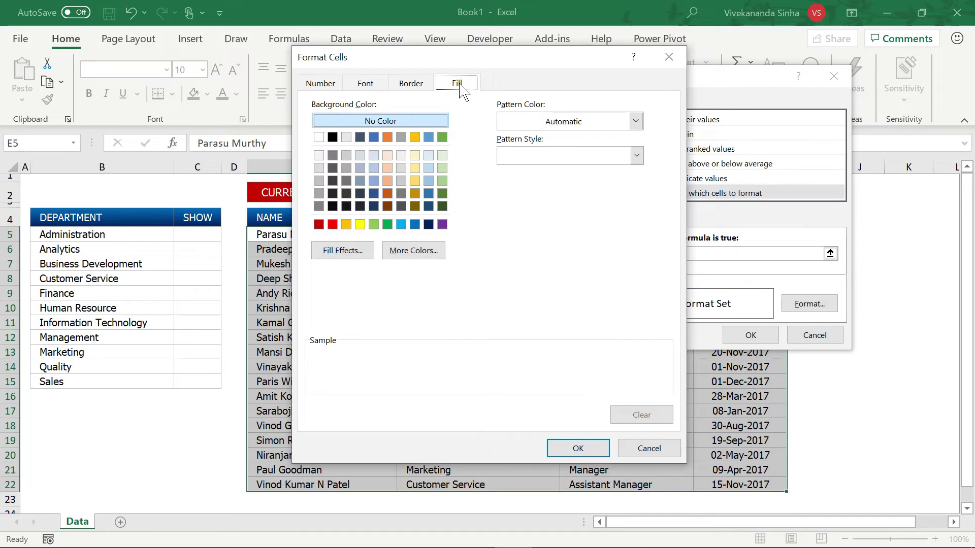
left_click(415, 168)
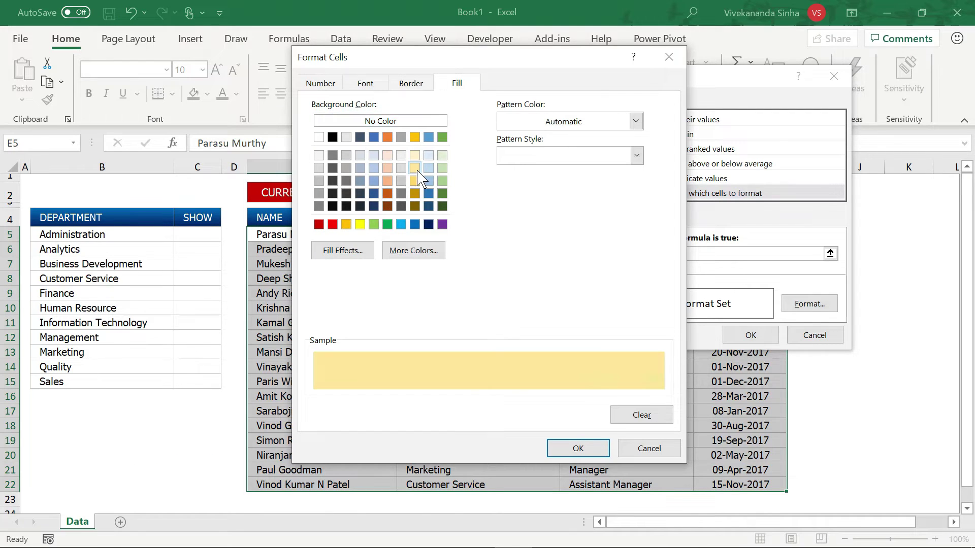
left_click(369, 85)
left_click(491, 222)
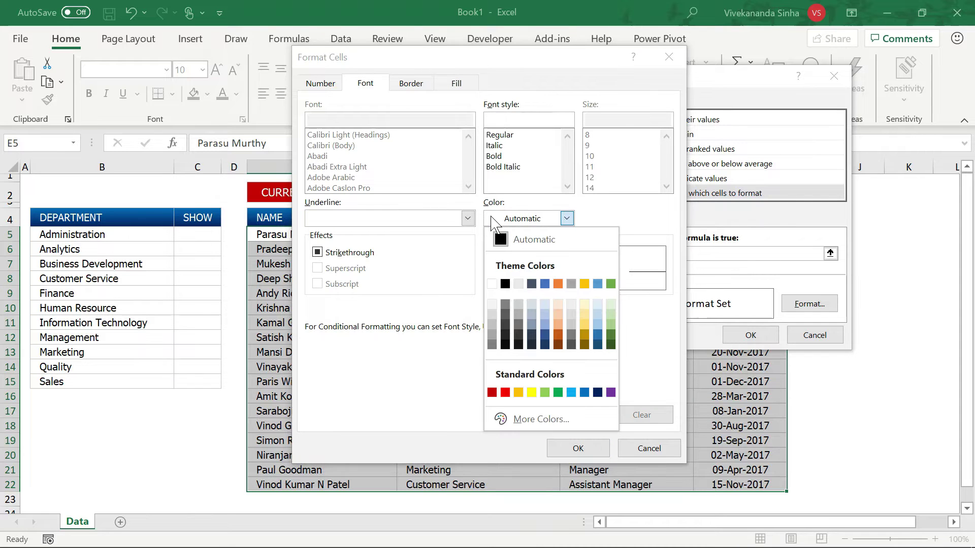
left_click(505, 392)
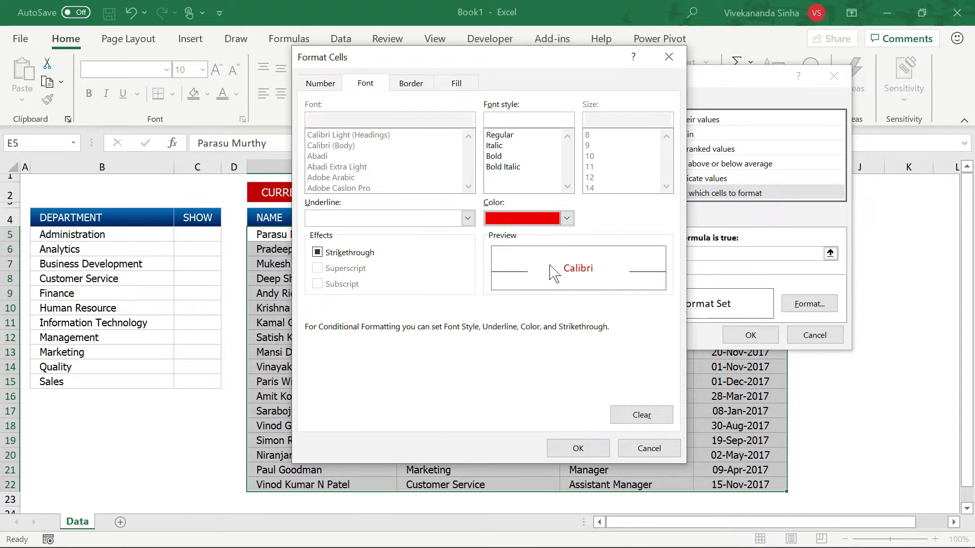
left_click(569, 455)
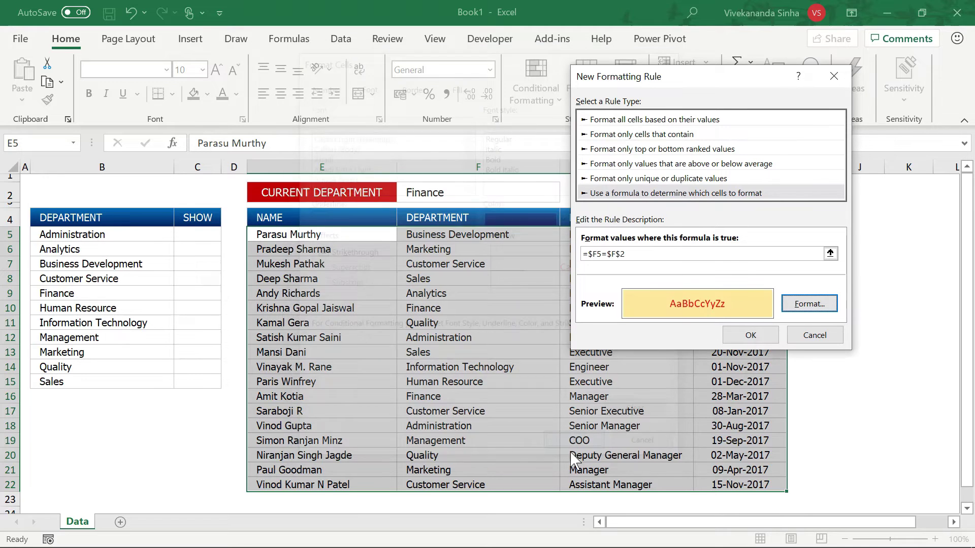
Step: Confirm the new formatting rule and apply it to the employee records in E5:H22
left_click(751, 335)
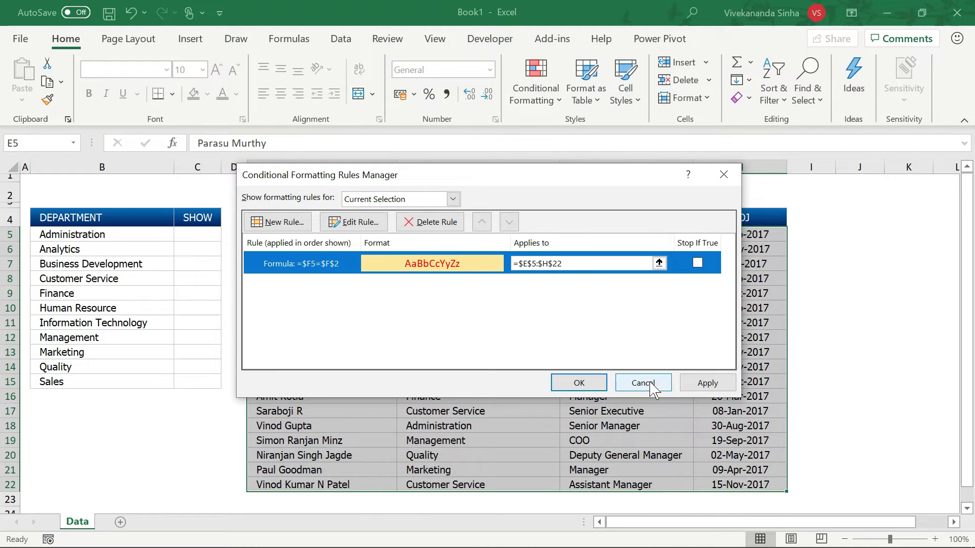
left_click(579, 383)
left_click(554, 355)
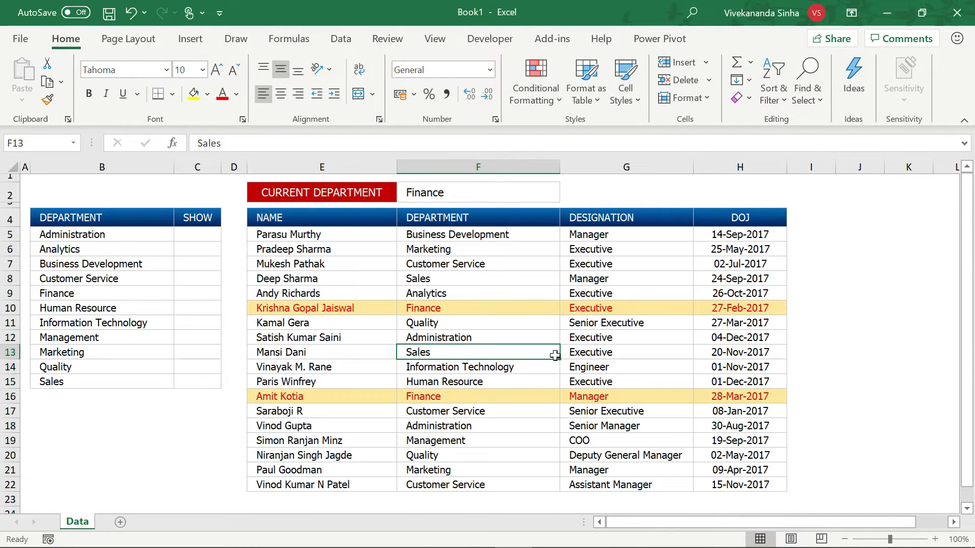
Step: Change the current department in F2 to Sales to test the row highlighting
left_click(467, 193)
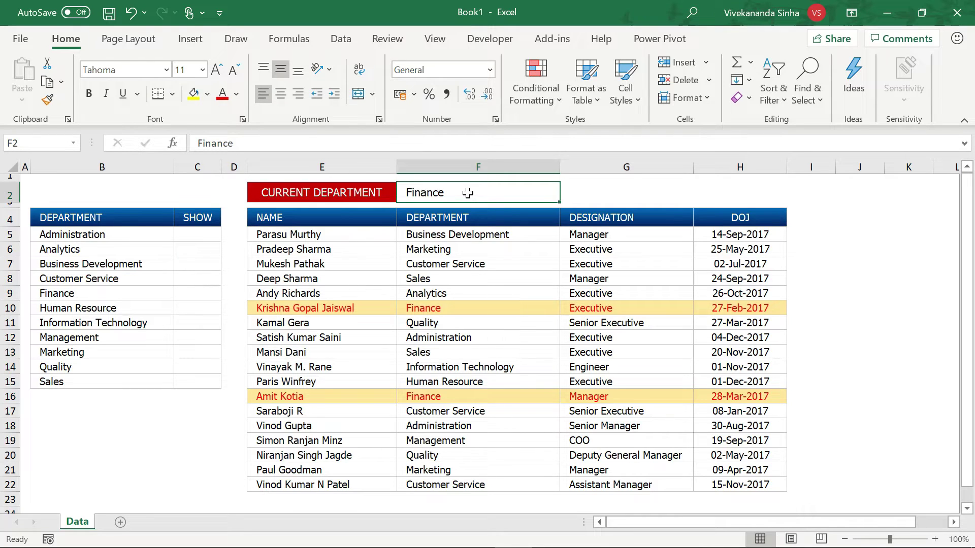
type("Sales")
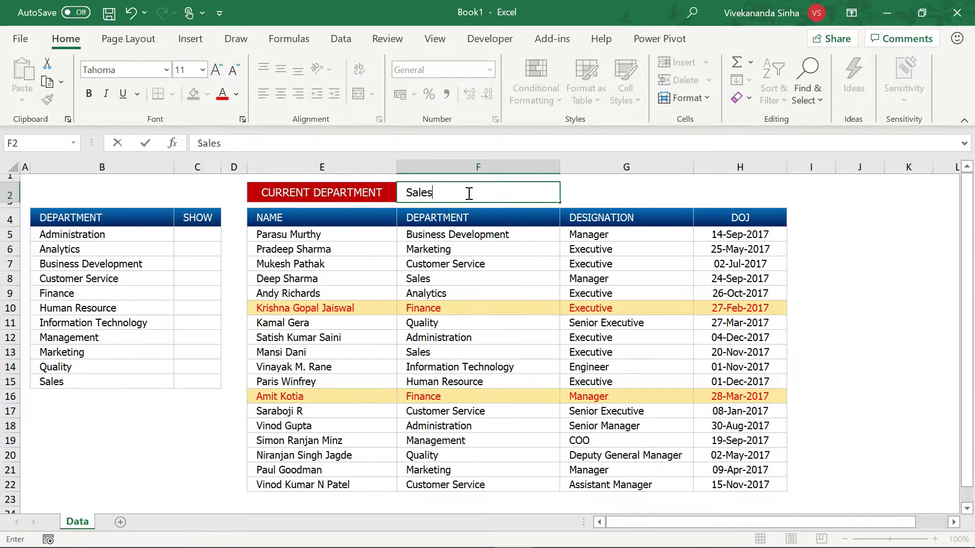
key("Return")
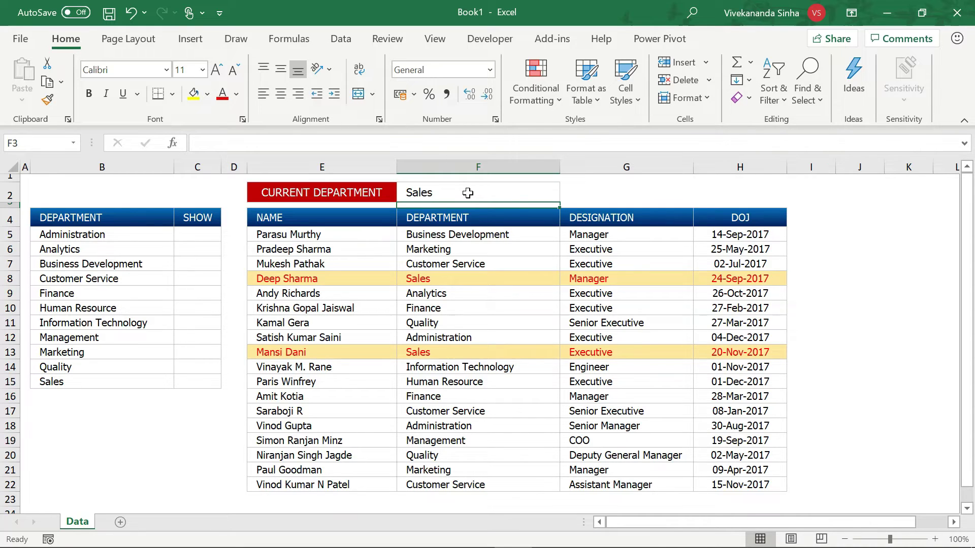
Step: Examine how the department list and its SHOW column relate to the current department cell F2
left_click(468, 193)
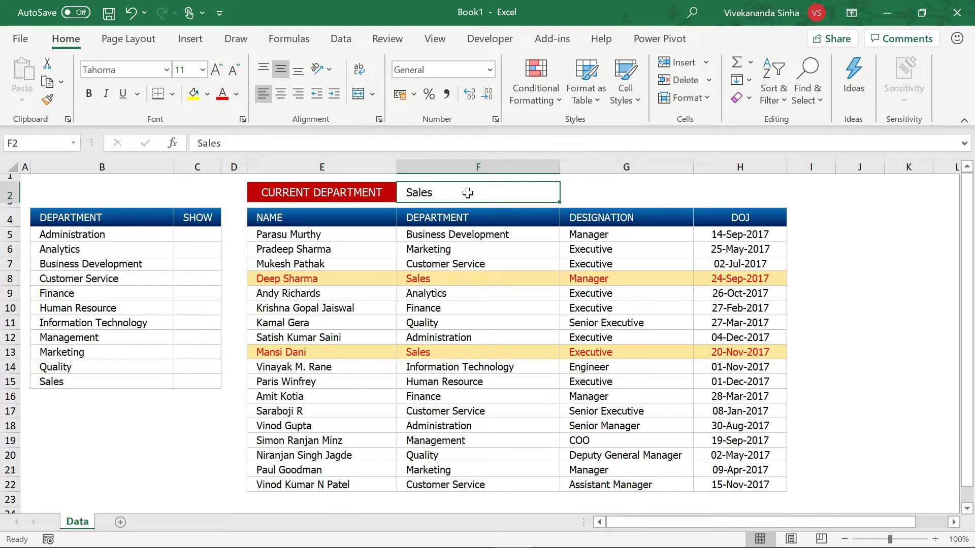
left_click_drag(113, 216, 208, 381)
left_click(457, 195)
left_click(188, 248)
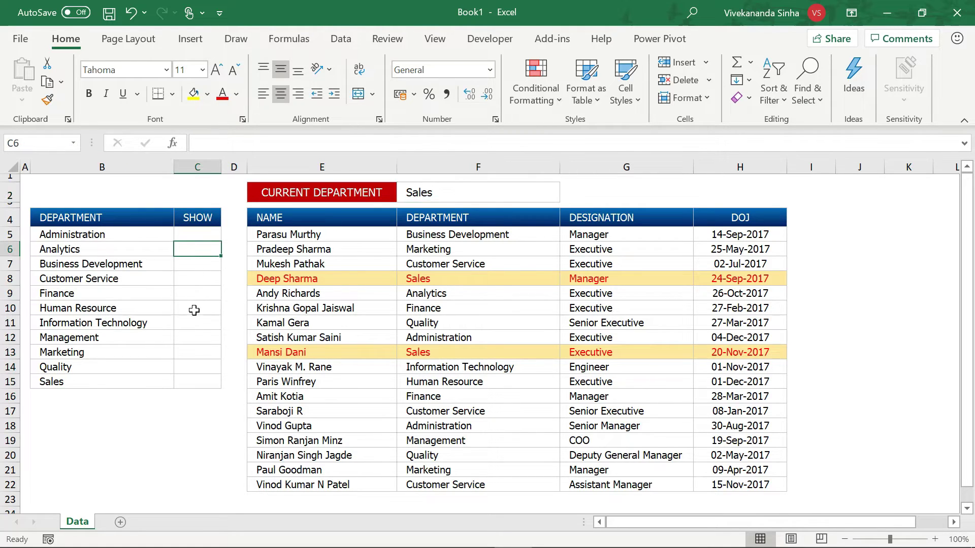
left_click(145, 298)
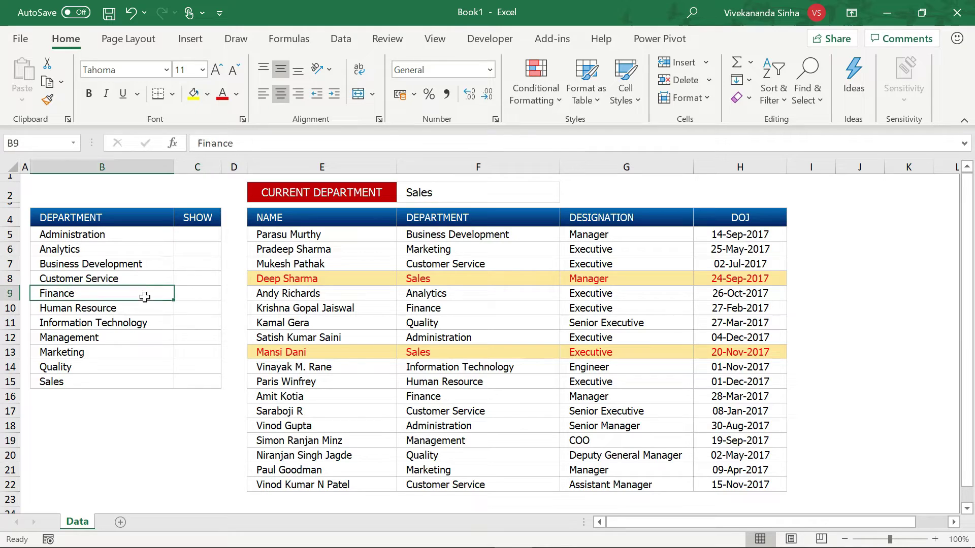
left_click(420, 193)
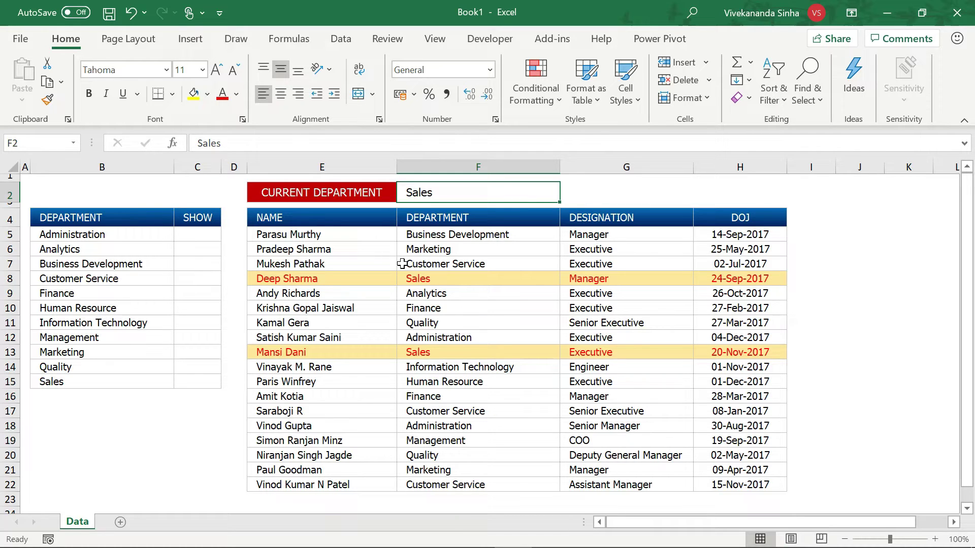
Step: Open the Data sheet's code in the Visual Basic editor and insert a new standard module into the project
right_click(80, 526)
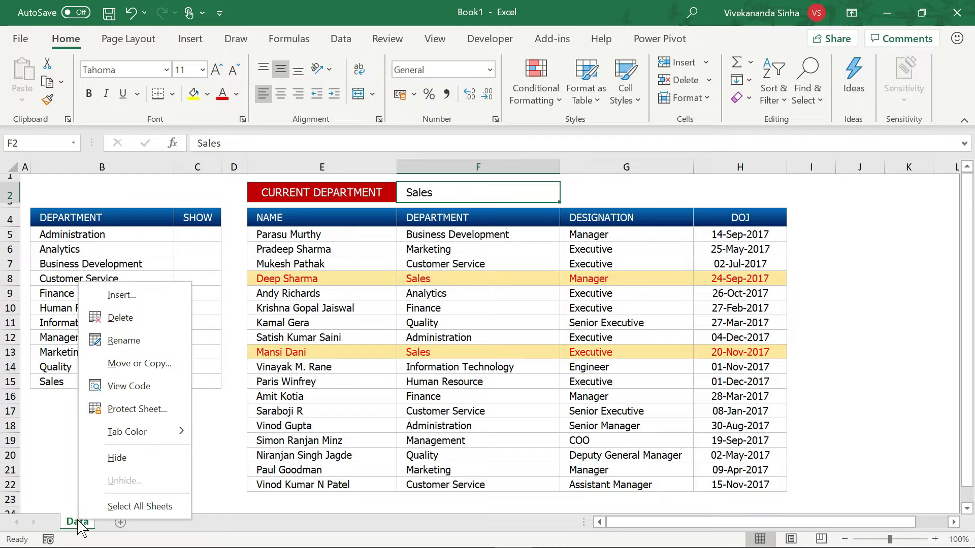
left_click(128, 390)
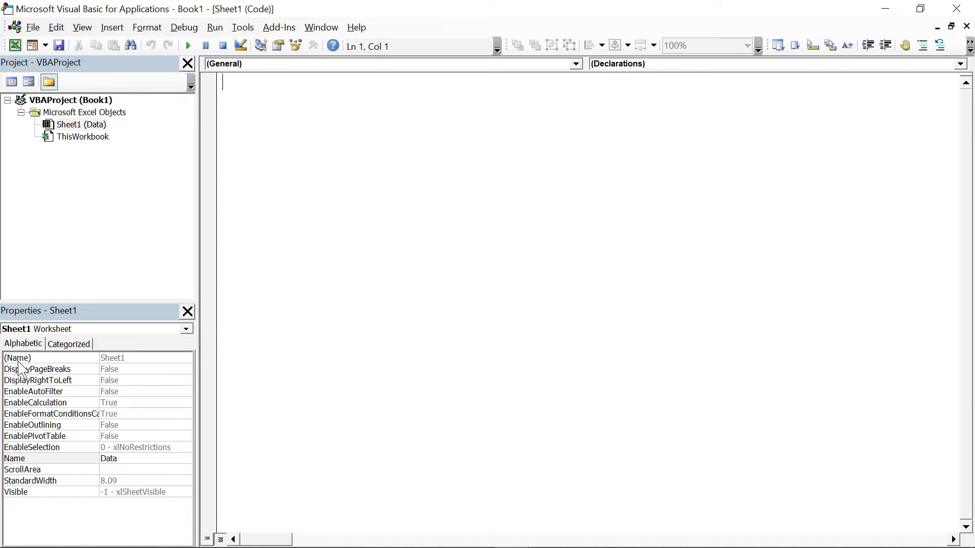
left_click(52, 126)
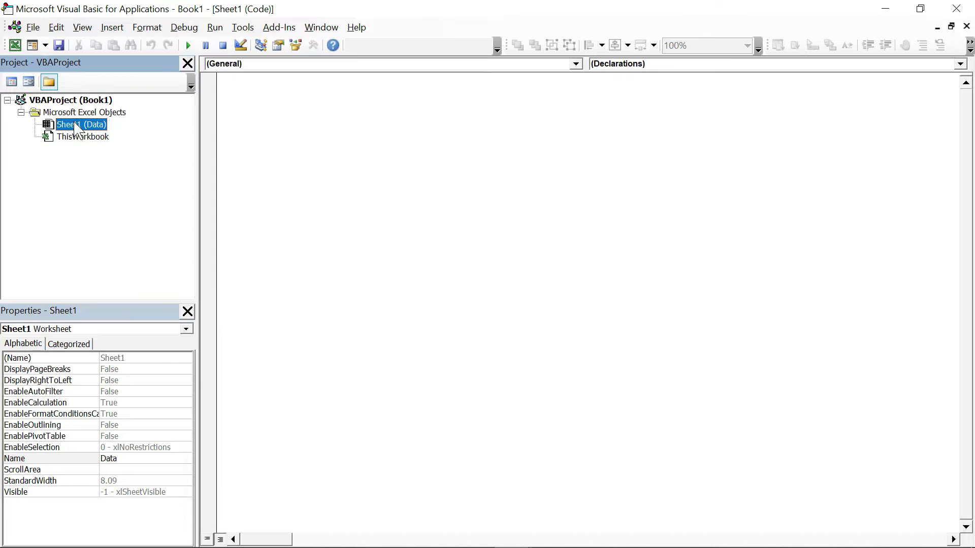
right_click(75, 126)
mouse_move(116, 216)
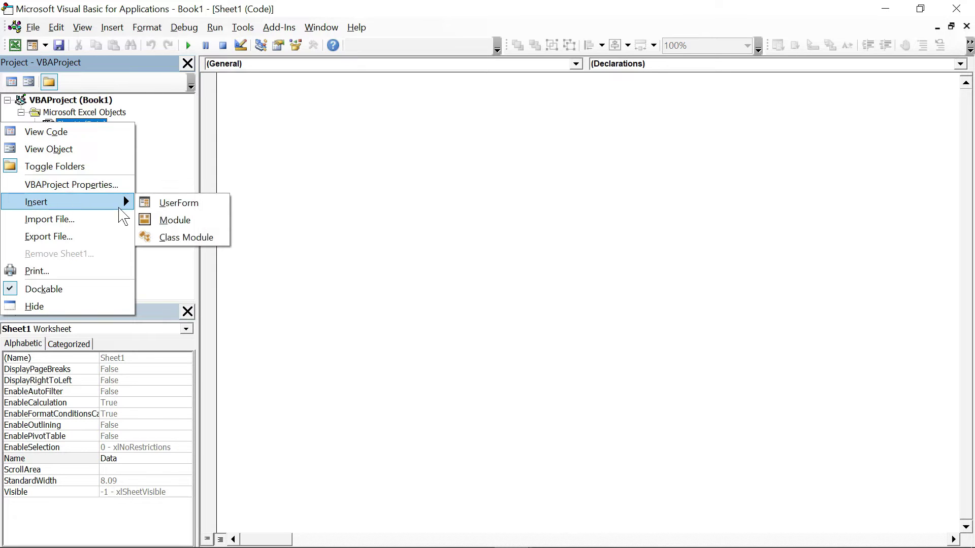
left_click(165, 224)
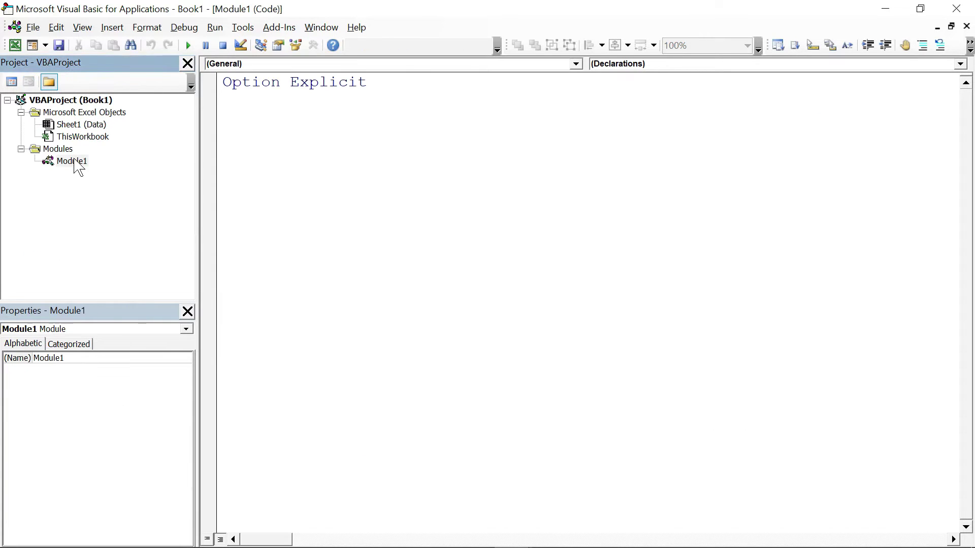
Step: Clear the Option Explicit statement from the new module so that its code is empty
left_click(298, 165)
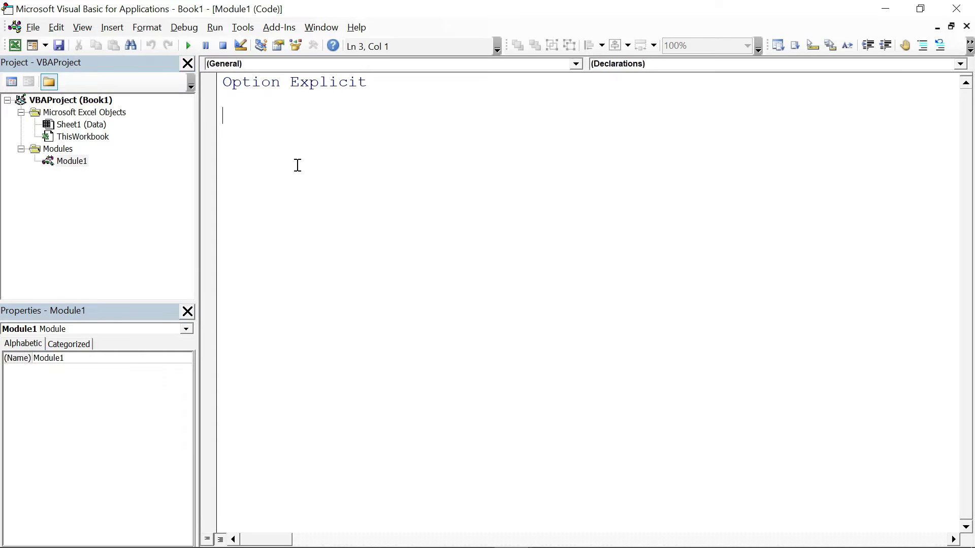
key("ctrl+a")
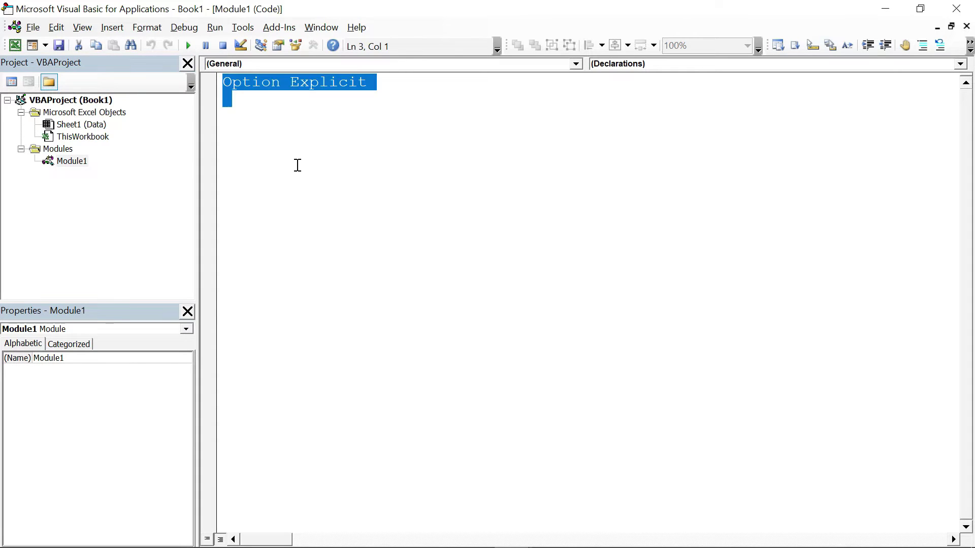
key("Delete")
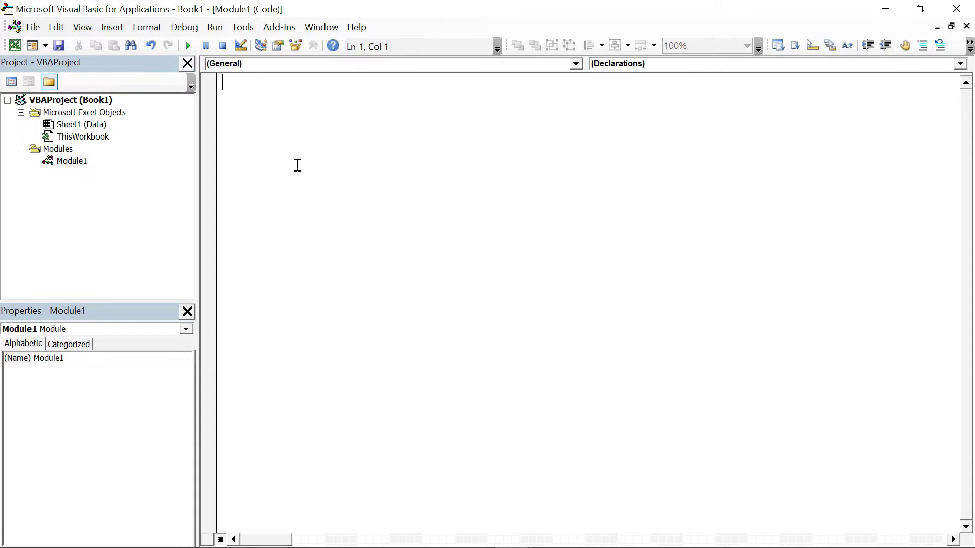
Step: Declare a function named SENDDATA with the single argument MyDepartment in the module
key("Return")
key("Return")
type("Function SENDDATA")
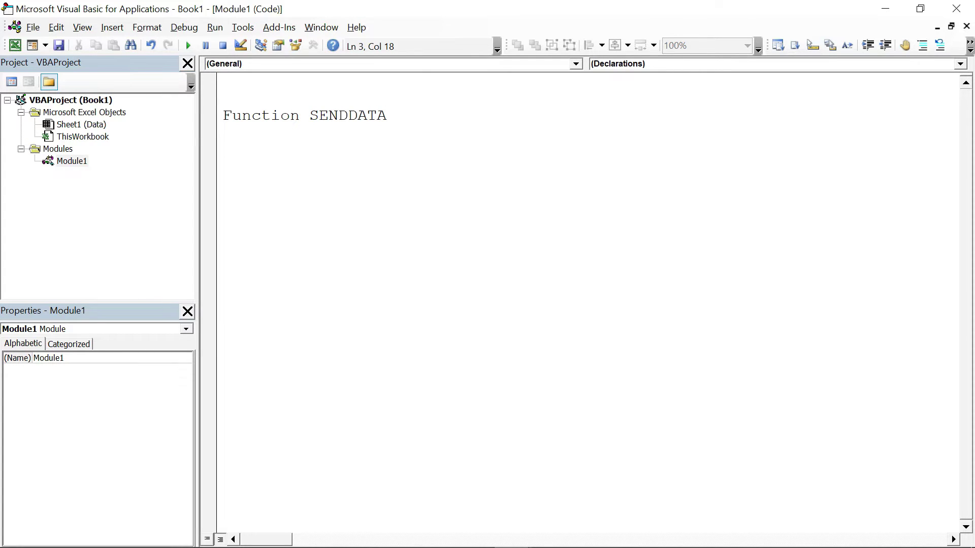
type("(")
type("x")
key("BackSpace")
type("MyDepartment")
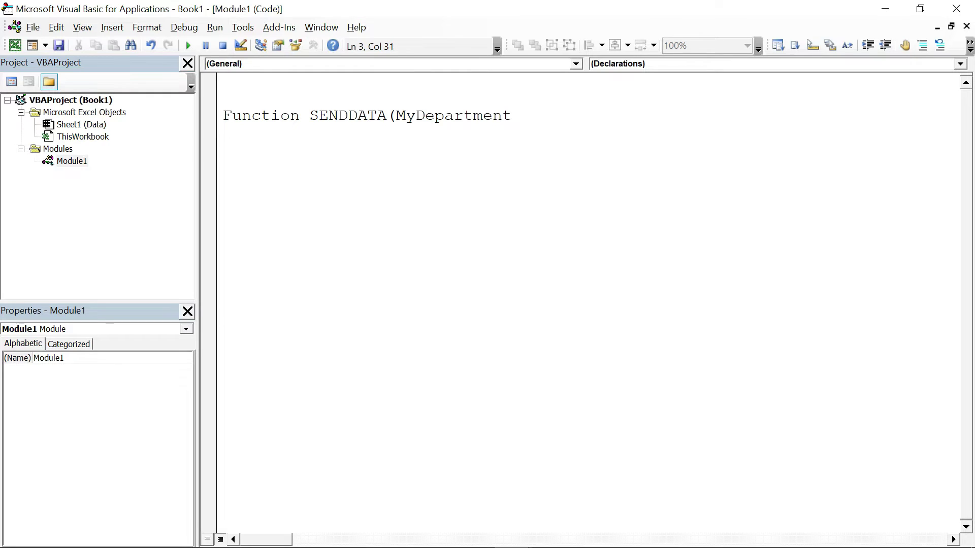
type(")")
key("Return")
key("Return")
Step: Review the SENDDATA declaration and its MyDepartment argument
left_click(348, 117)
left_click(281, 133)
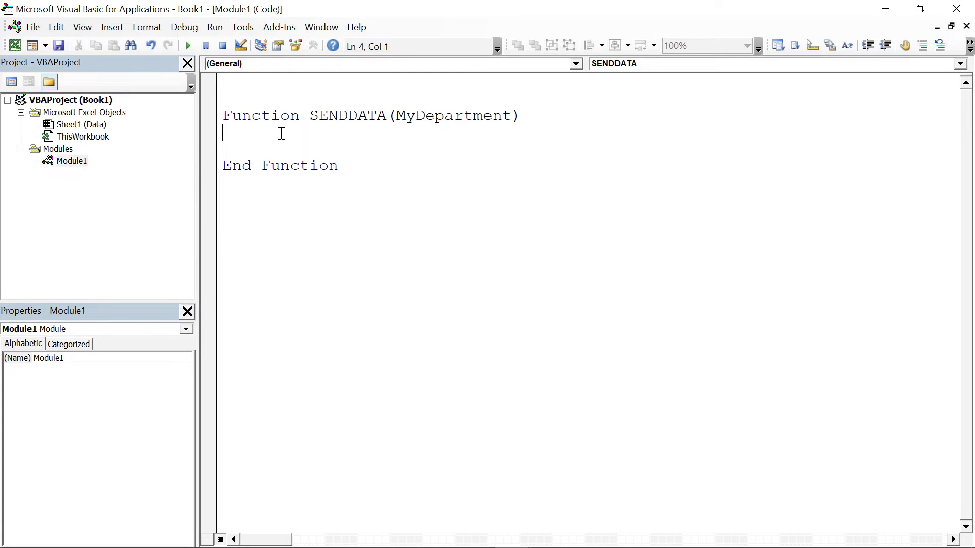
double_click(437, 117)
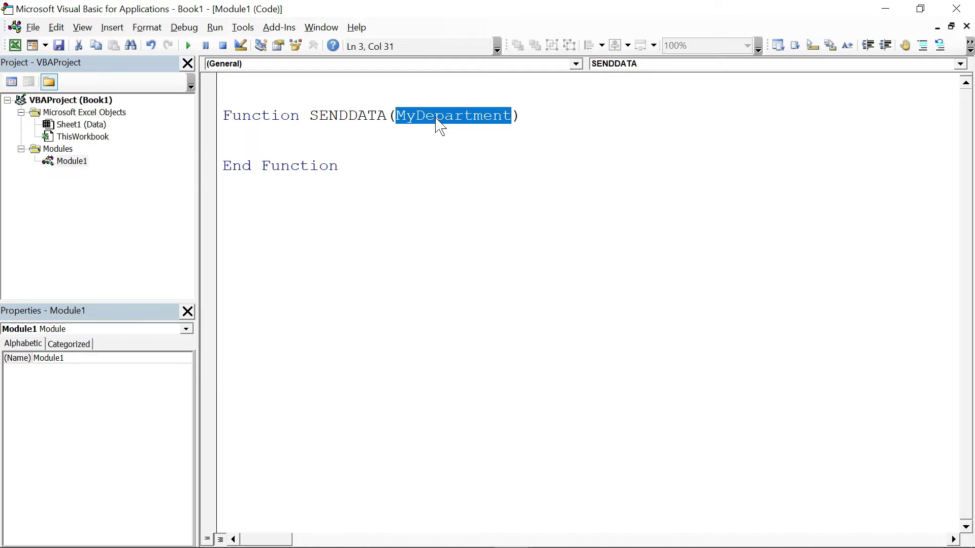
left_click(310, 144)
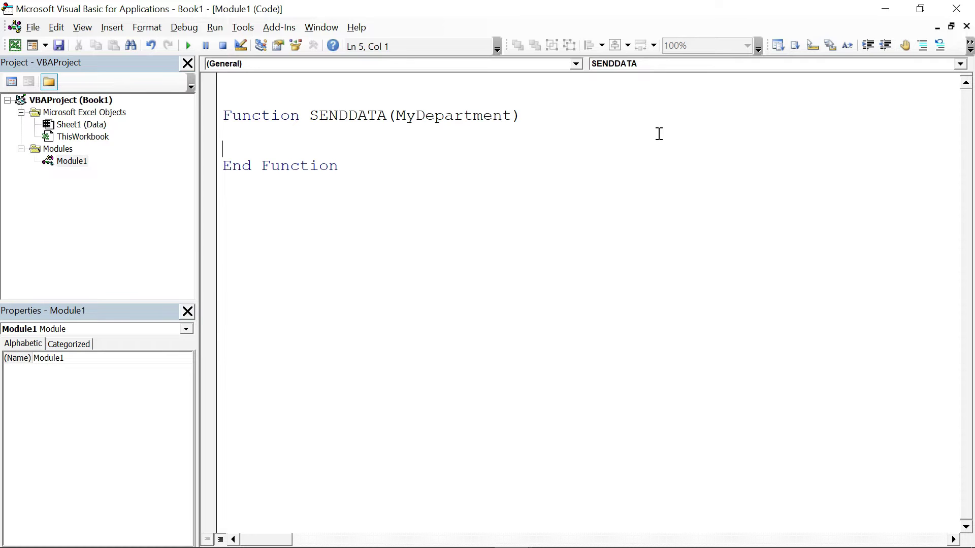
key("alt+F11")
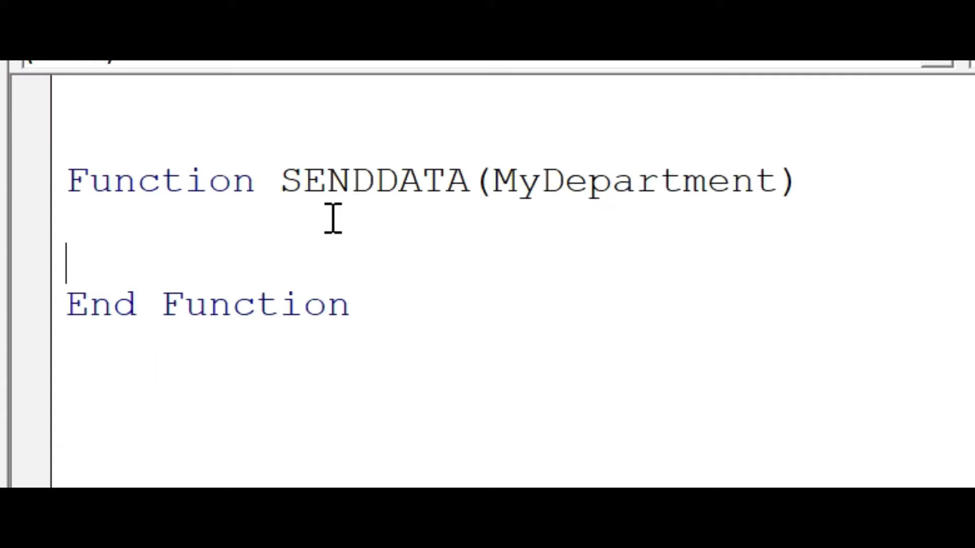
Step: Add the line Range("F2") = MyDepartment to the body of SENDDATA so that it writes its argument into F2
key("Return")
type("Ra")
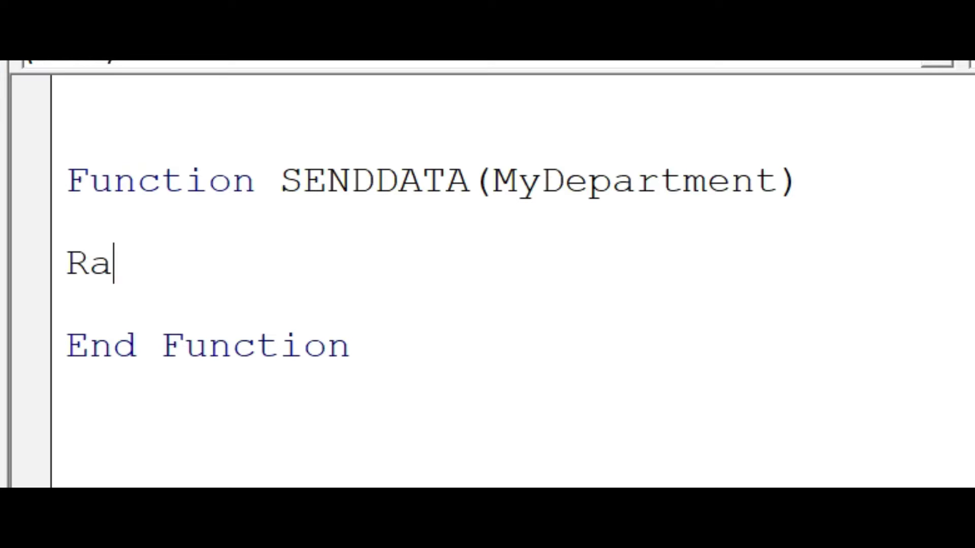
type("nge(\"F")
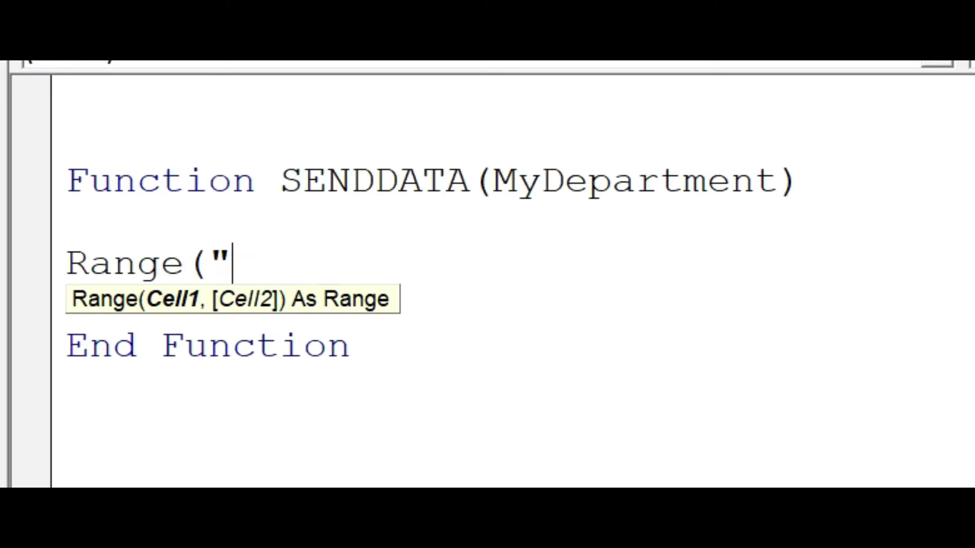
type("2\") = ")
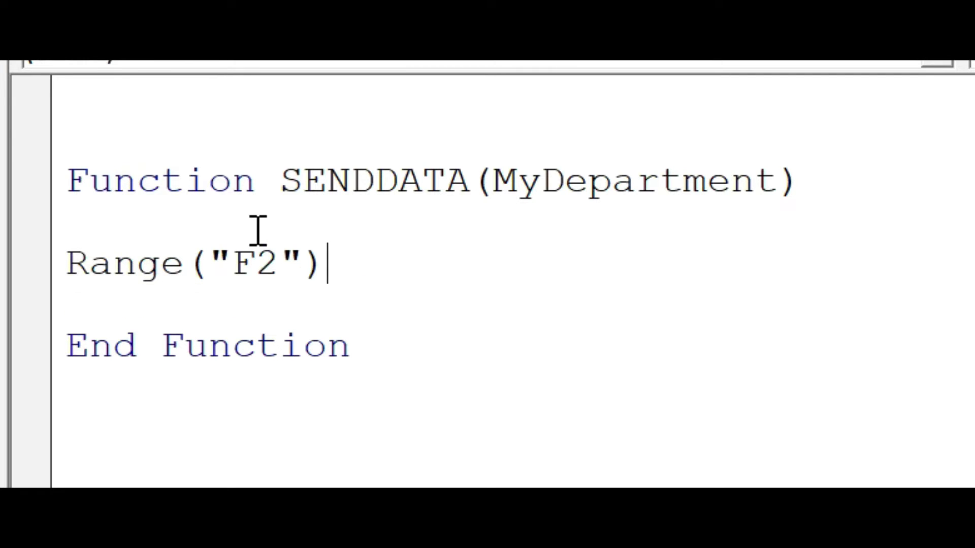
type("My")
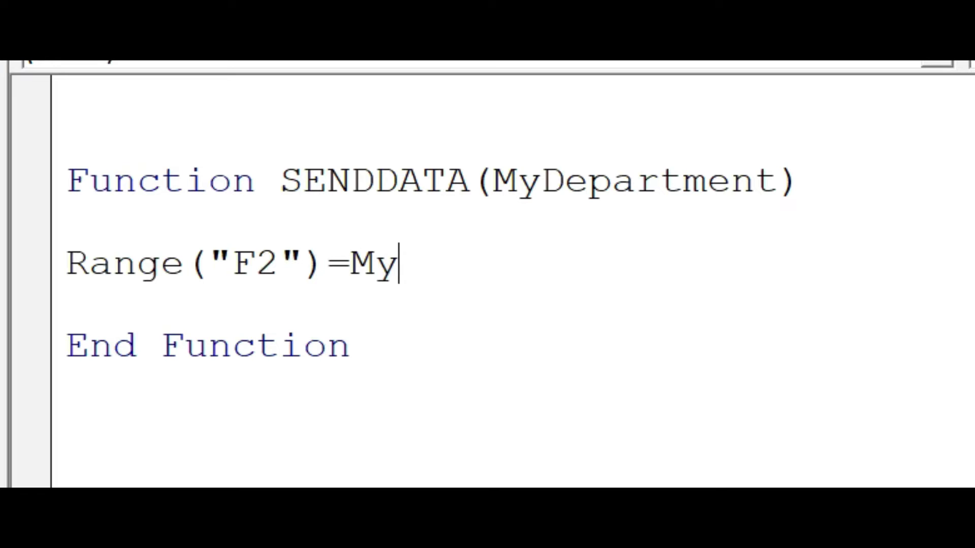
type("Depa")
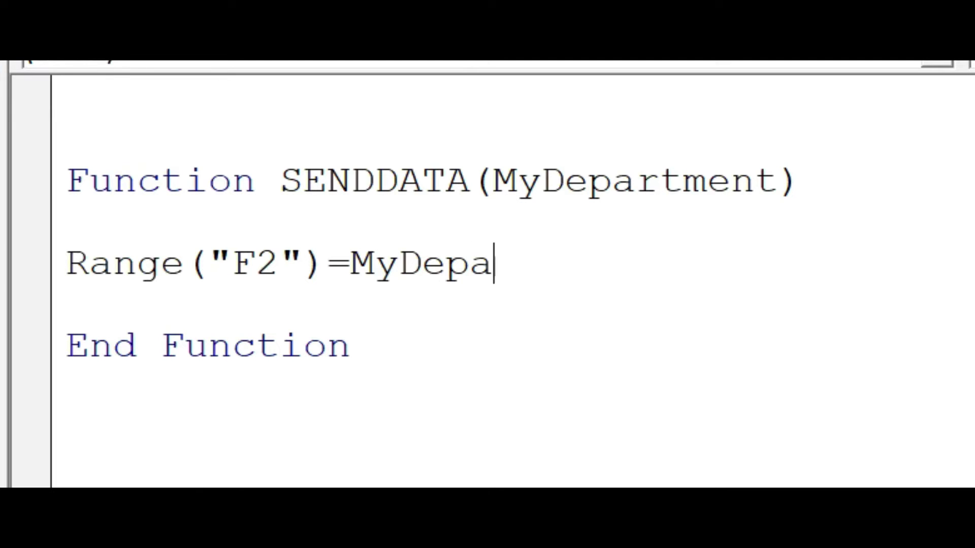
type("rtment")
key("Return")
key("Delete")
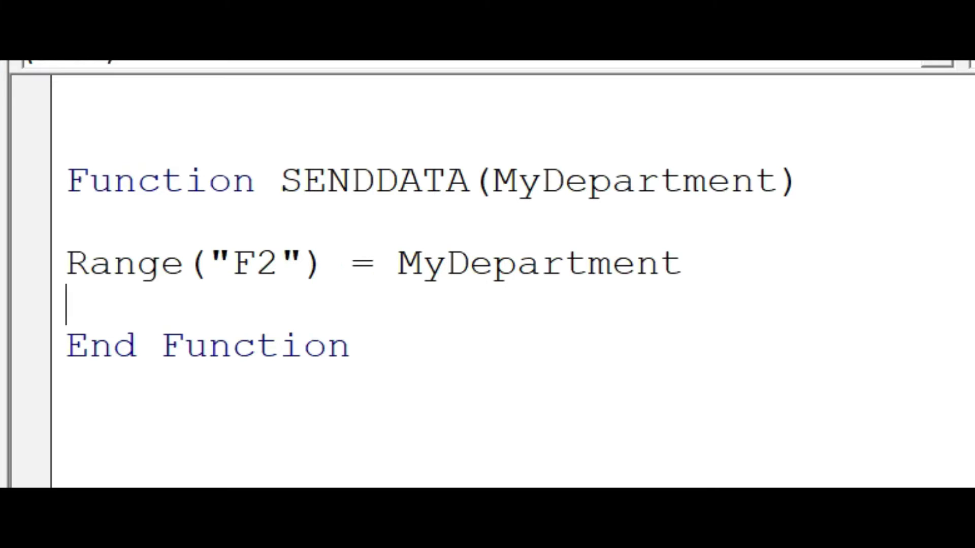
double_click(616, 191)
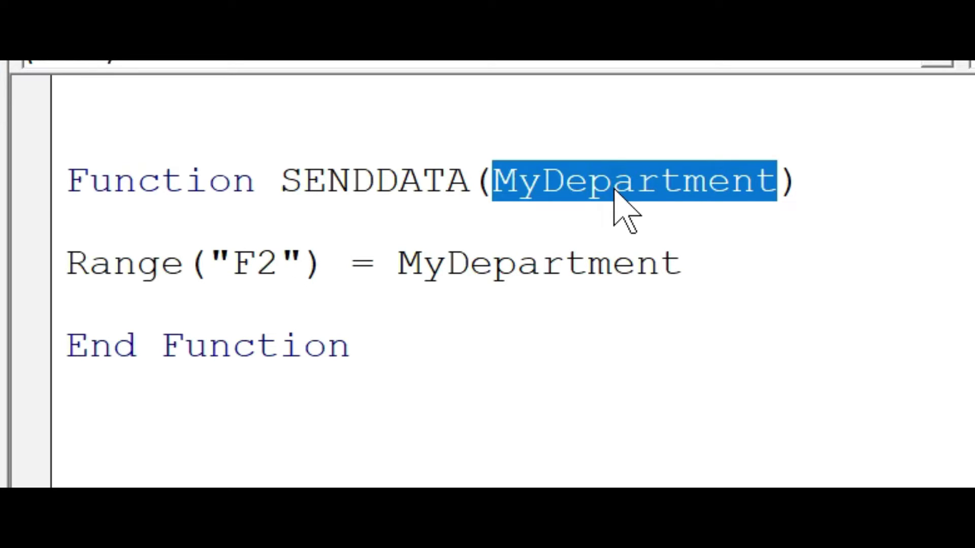
left_click(283, 263)
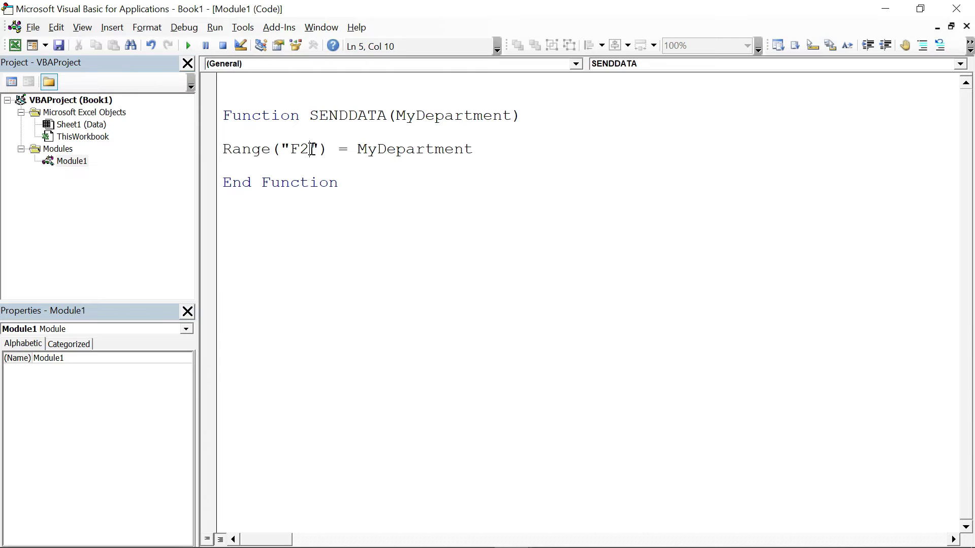
Step: Switch back to the worksheet and enter the formula =HYPERLINK(SENDDATA(B5)) in the SHOW cell C5
key("alt+F11")
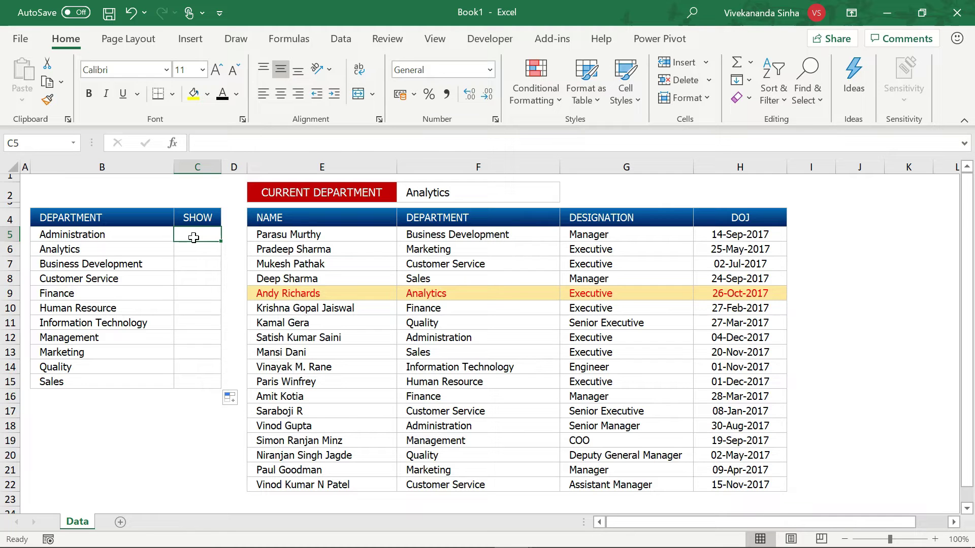
type("=h")
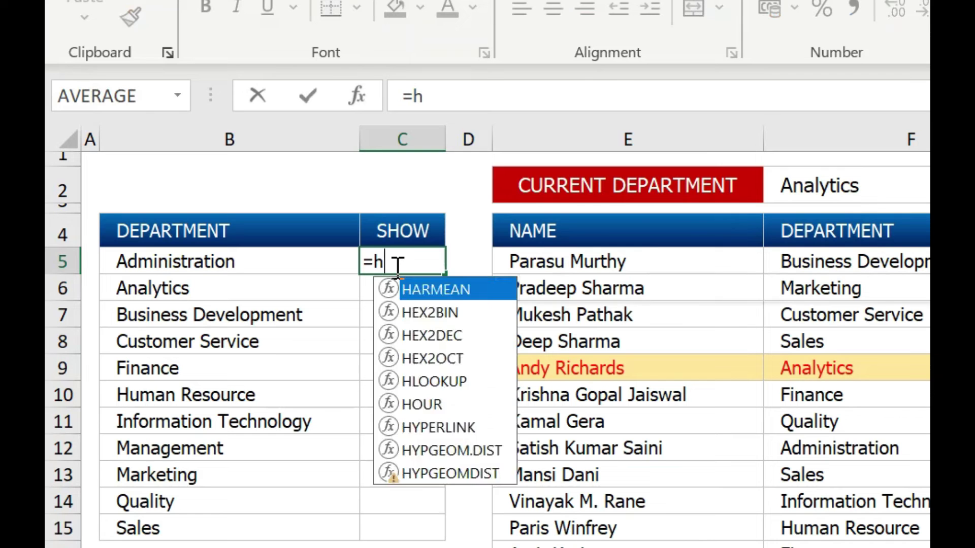
type("yper")
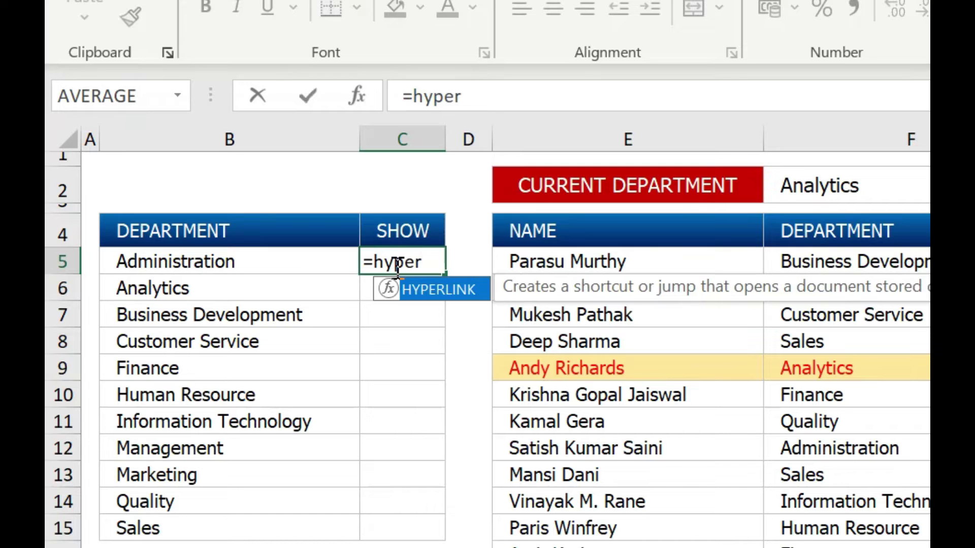
key("Tab")
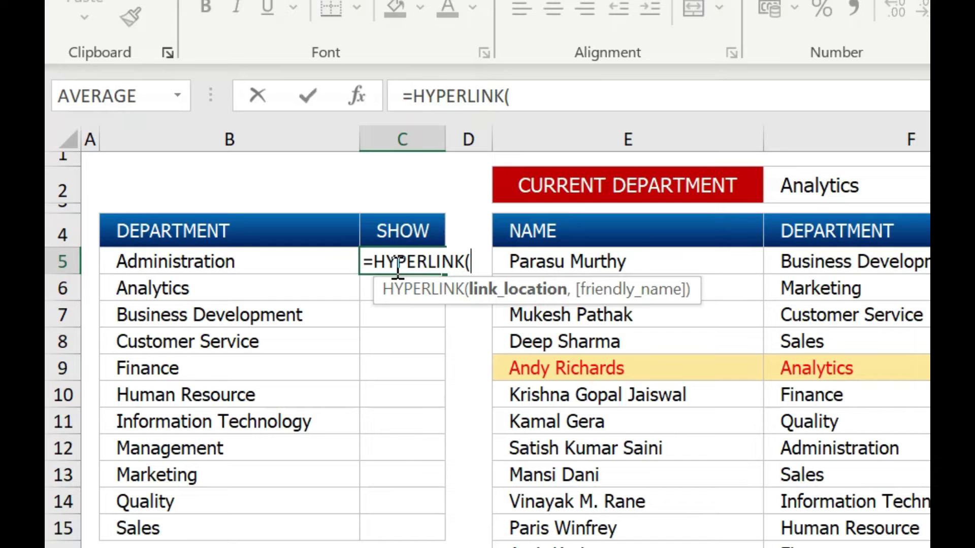
type("send")
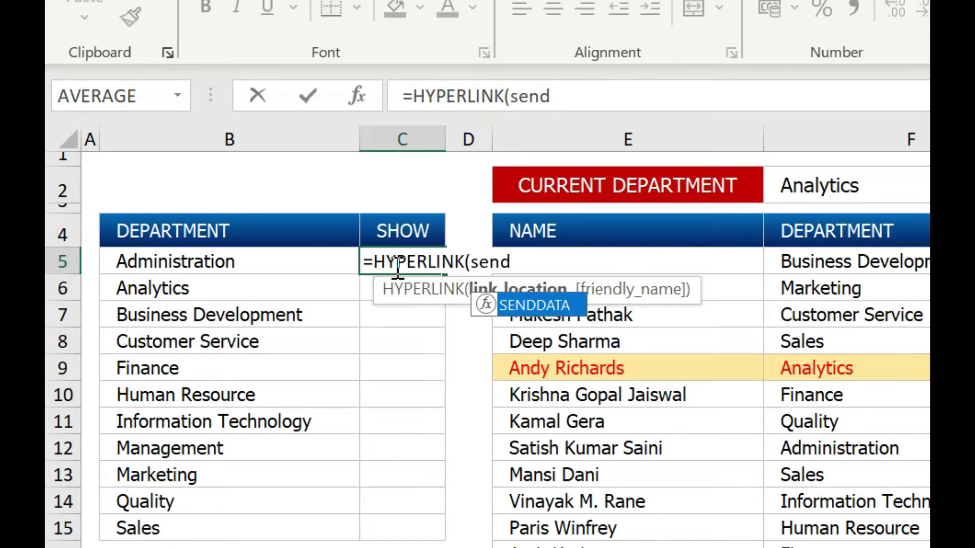
key("Tab")
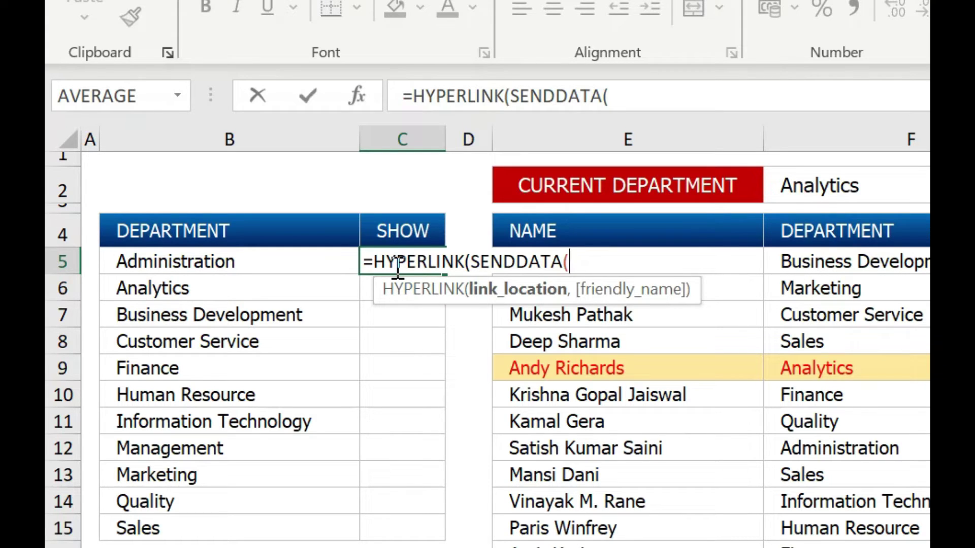
left_click(313, 258)
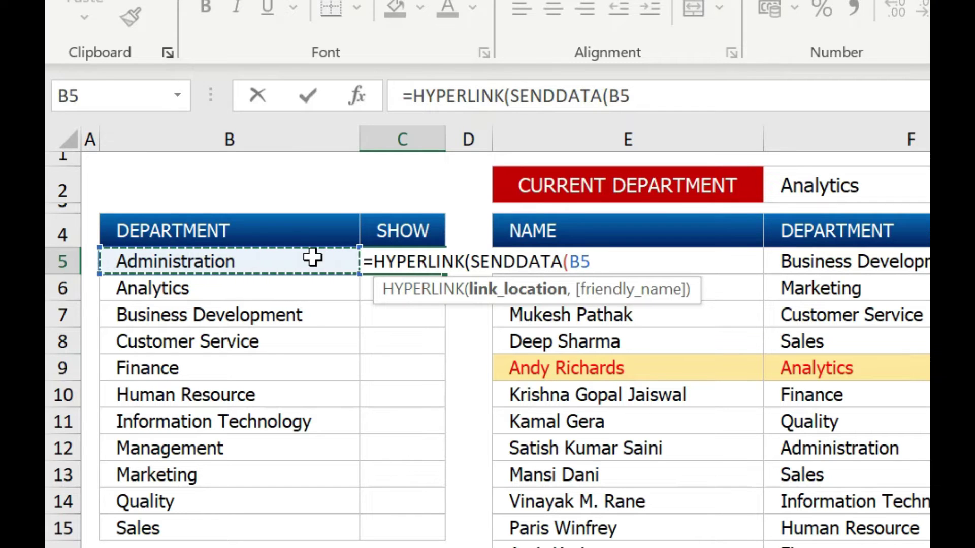
type(")")
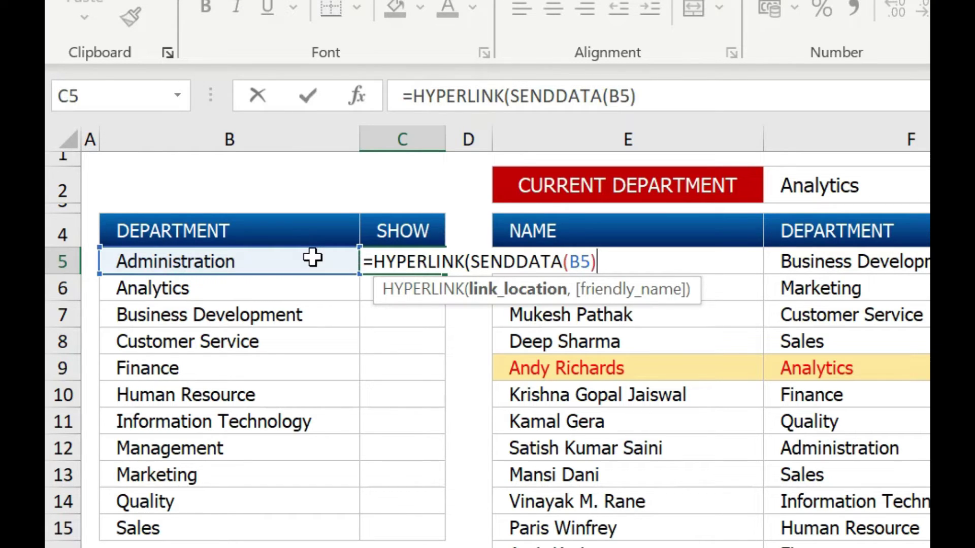
type(")")
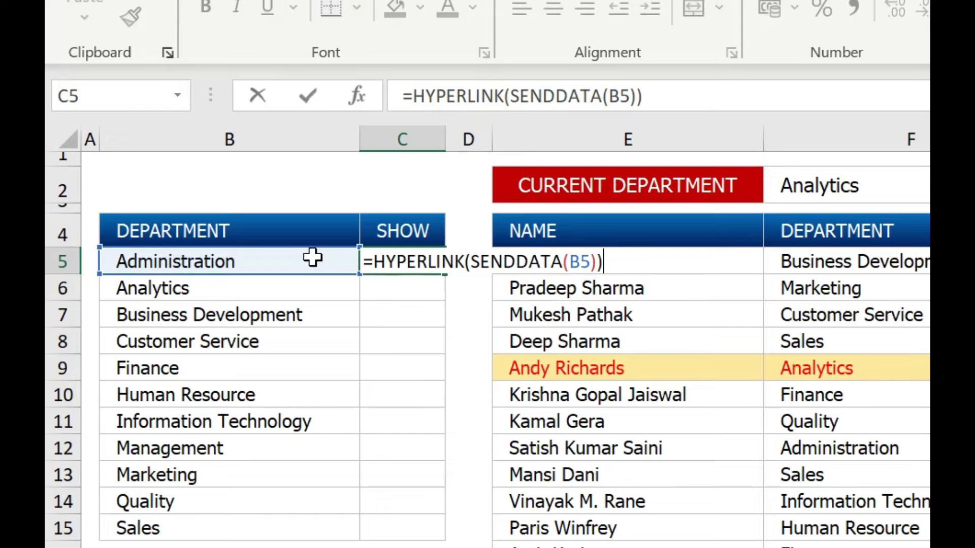
key("Return")
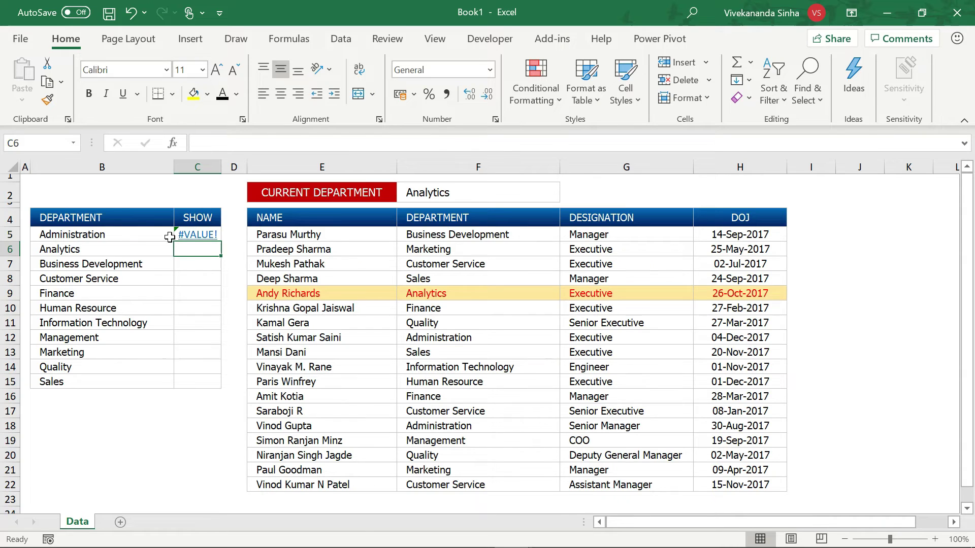
Step: Fill the HYPERLINK formula from C5 down to C15 for all departments
left_click(196, 238)
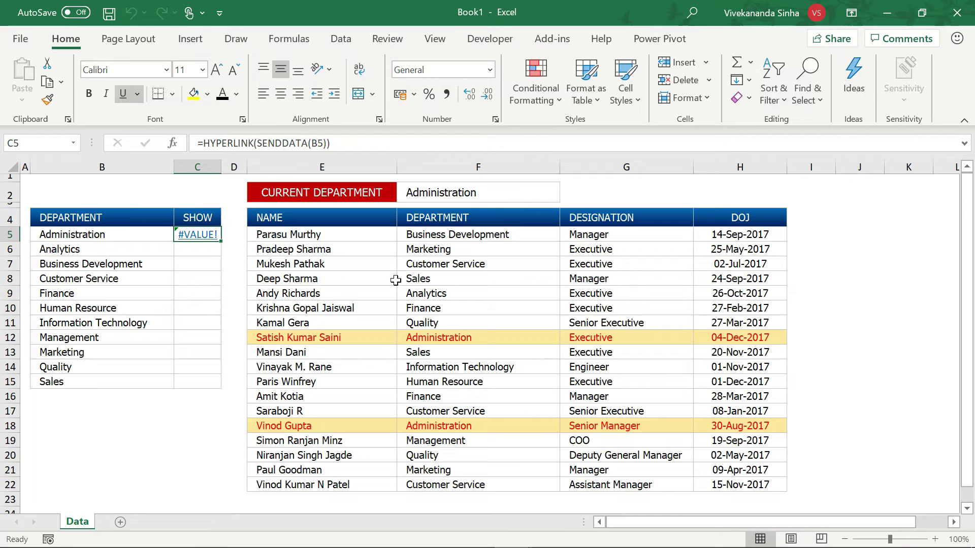
left_click_drag(224, 242, 224, 387)
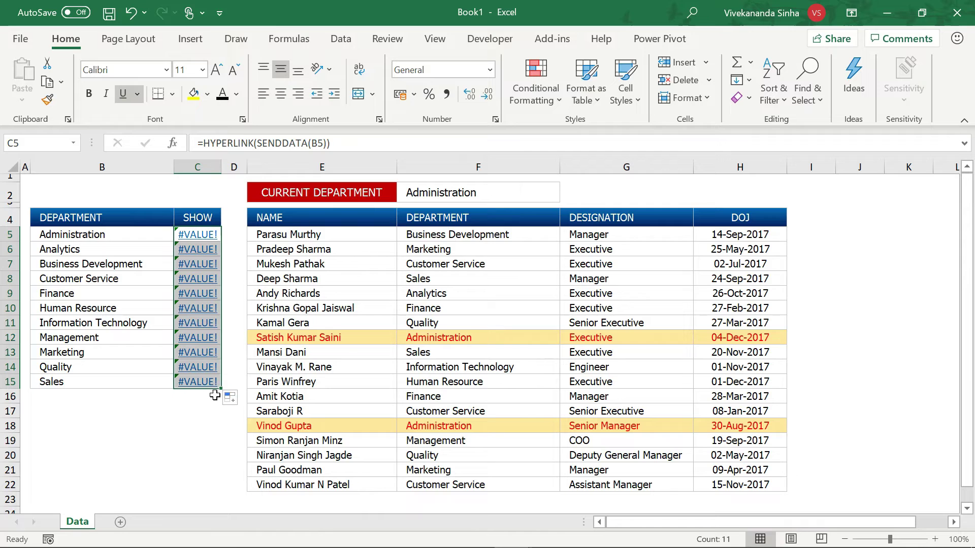
left_click(200, 407)
Step: Test the SHOW links by pointing at several departments' cells and check the current department in F2 and the highlighted rows
mouse_move(198, 335)
mouse_move(199, 287)
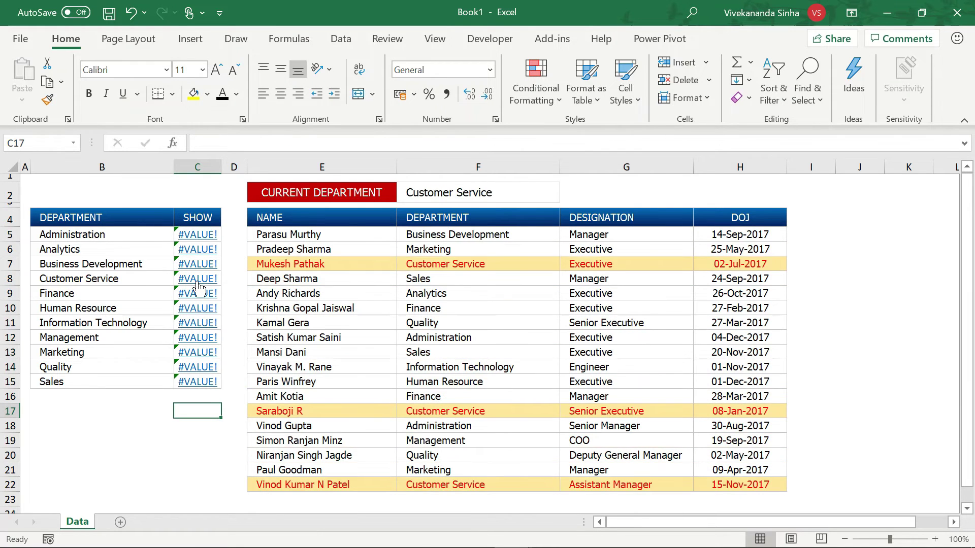
left_click(463, 192)
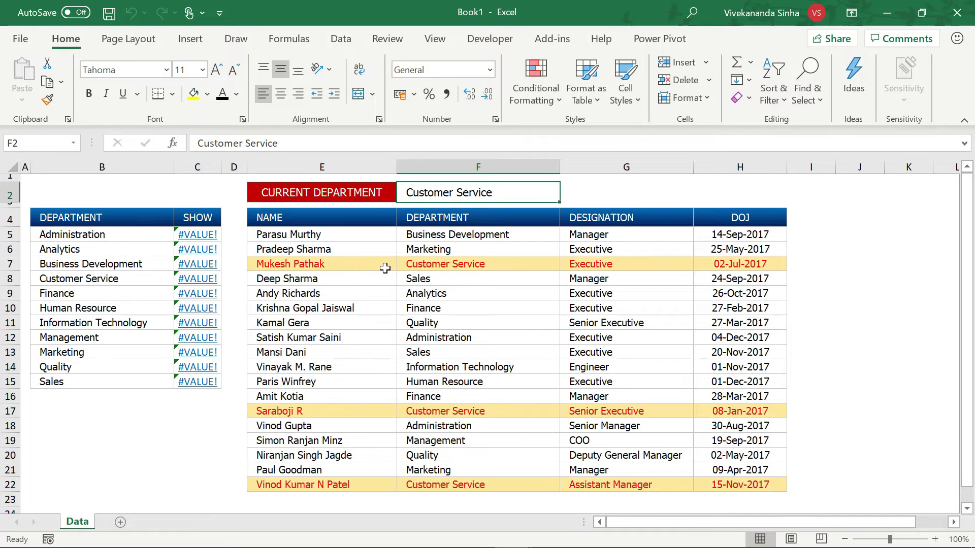
mouse_move(198, 250)
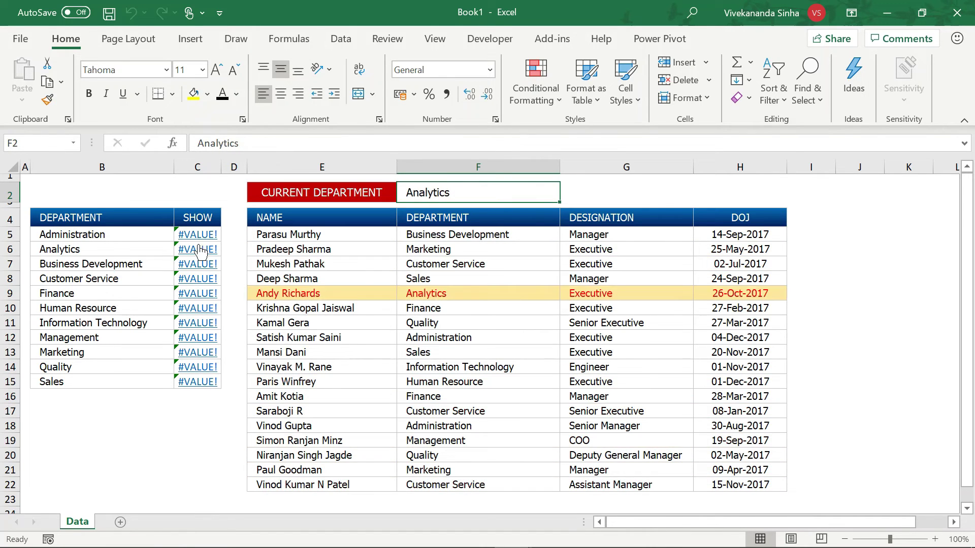
left_click(175, 382)
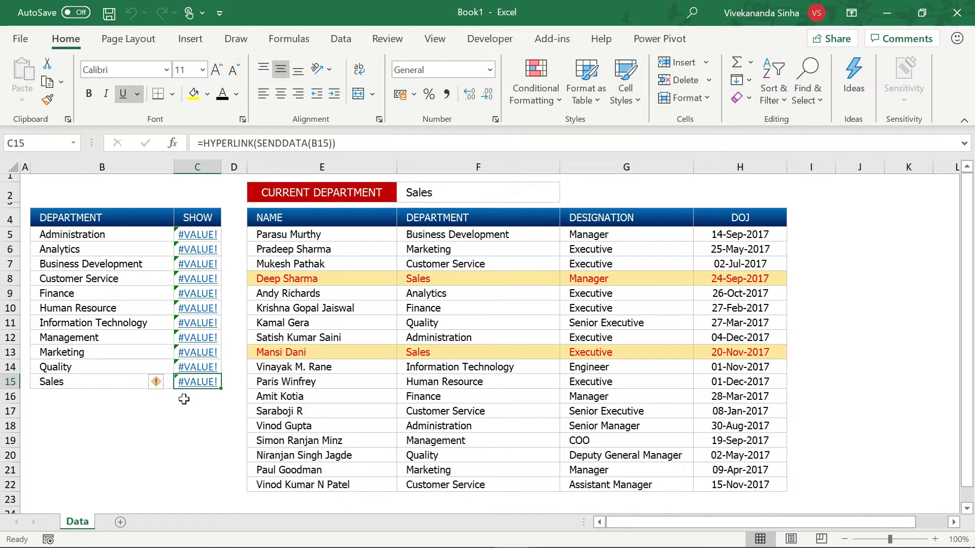
Step: Set the font of the empty cell B18 to Webdings
left_click(150, 422)
mouse_move(197, 279)
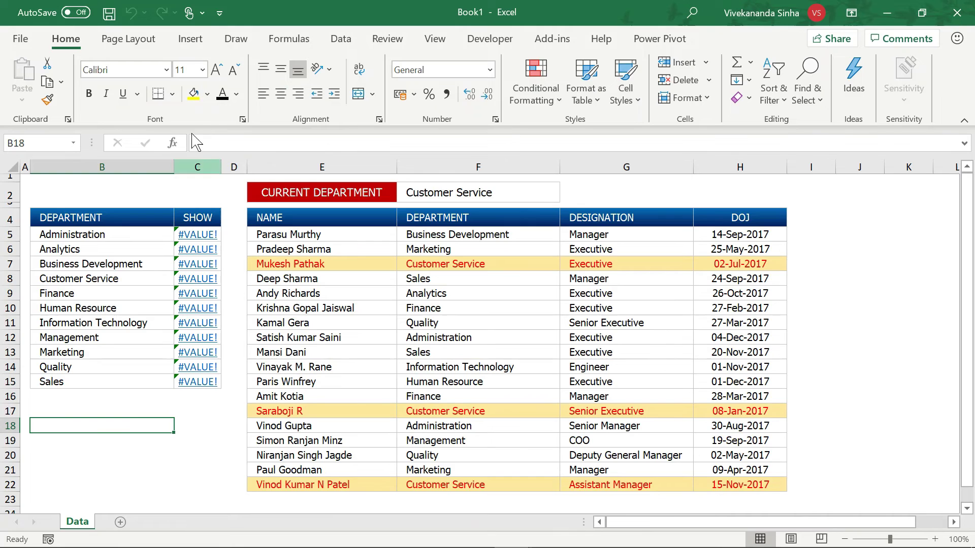
left_click(120, 71)
type("Webdings")
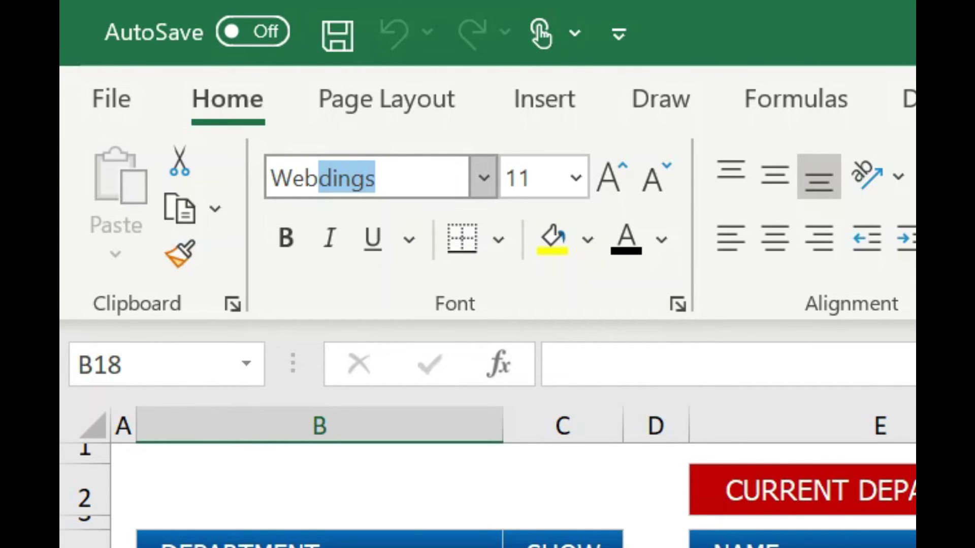
key("Return")
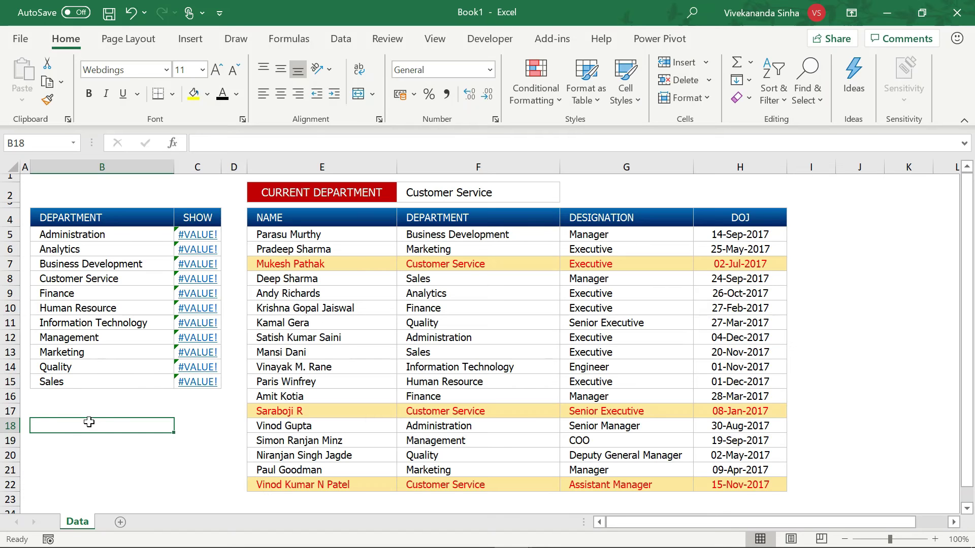
Step: Try the characters 456rtyrytr in B18 to preview their Webdings symbols, and discard the entry
type("456")
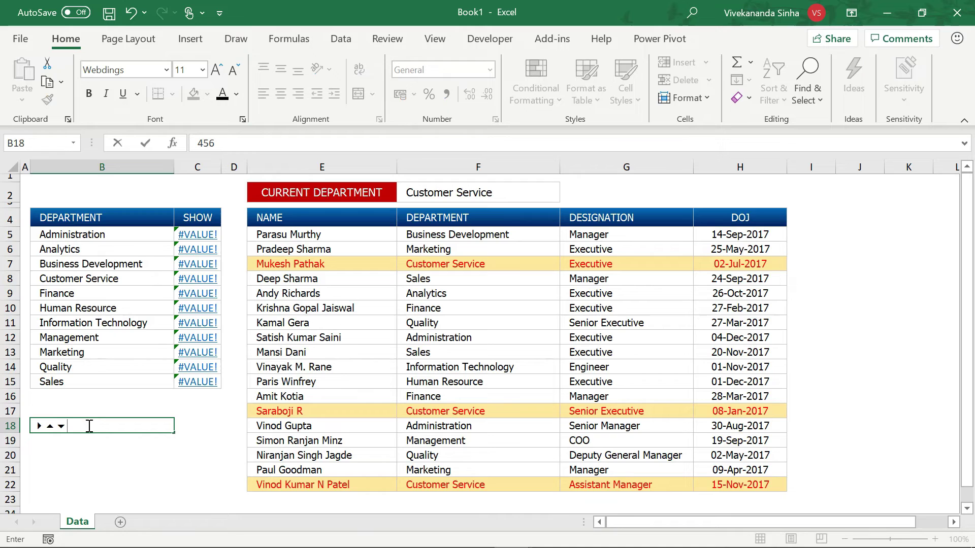
type("rtyrytr")
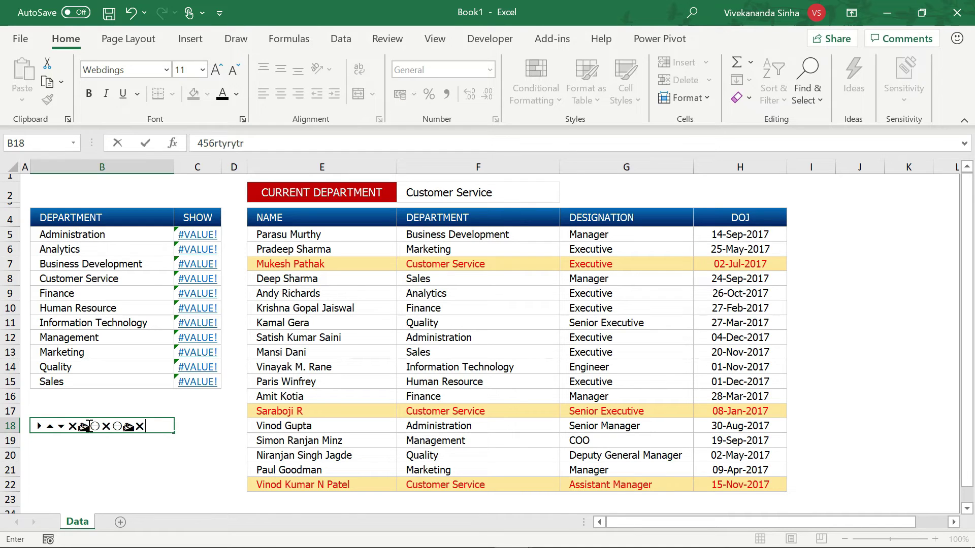
key("BackSpace")
key("BackSpace")
key("BackSpace")
key("BackSpace")
key("BackSpace")
key("BackSpace")
key("BackSpace")
key("BackSpace")
key("BackSpace")
key("BackSpace")
key("Escape")
Step: Change the formula in C5 to =IFERROR(HYPERLINK(SENDDATA(B5)),4) and fill it down to C15
mouse_move(197, 235)
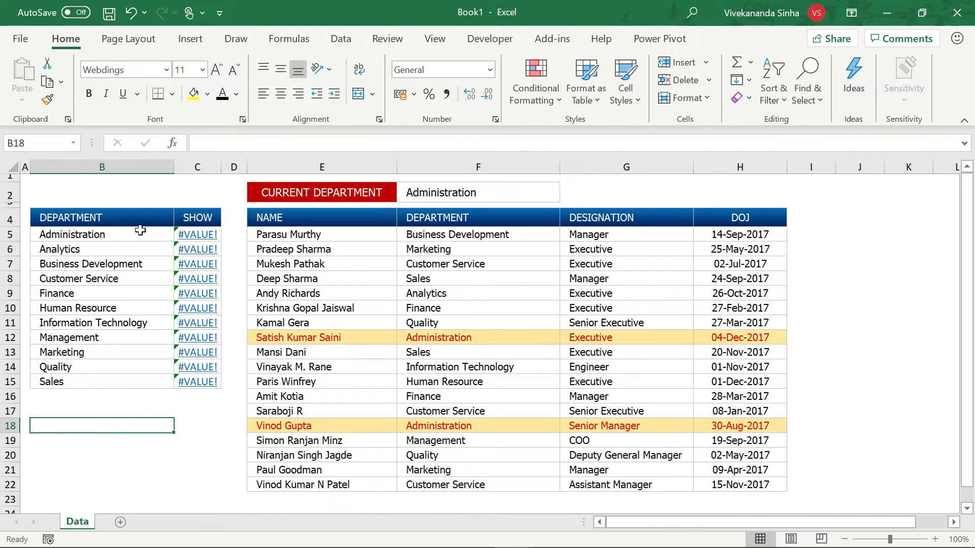
left_click(140, 231)
key("Right")
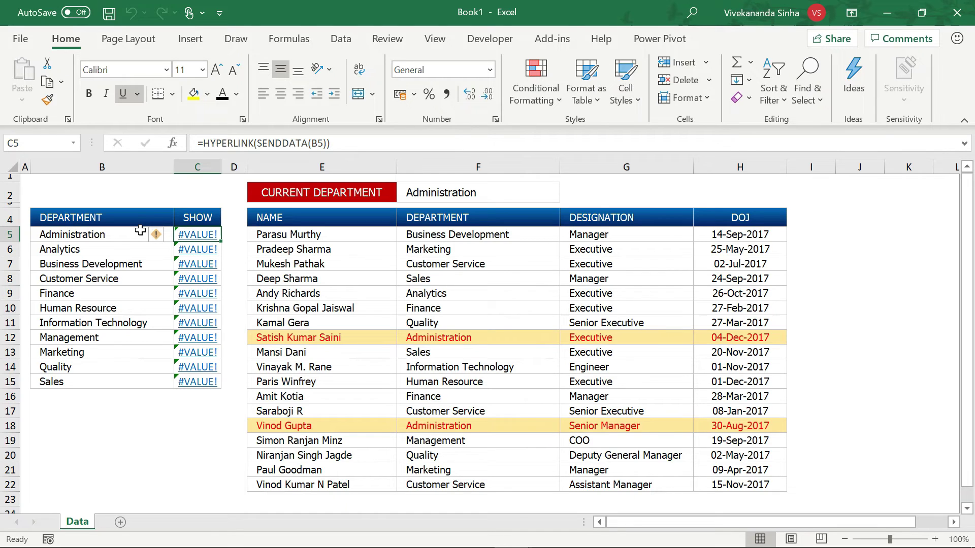
left_click(202, 143)
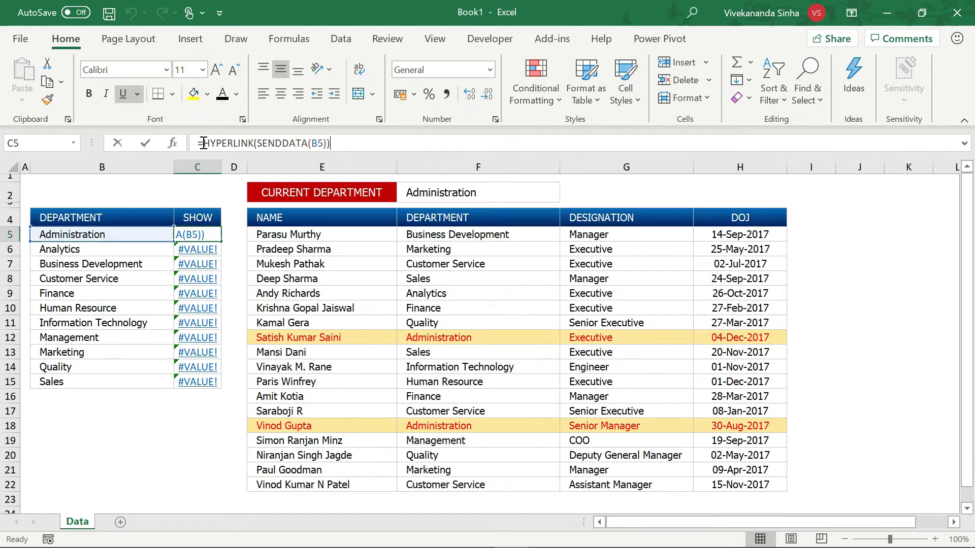
type("iferr")
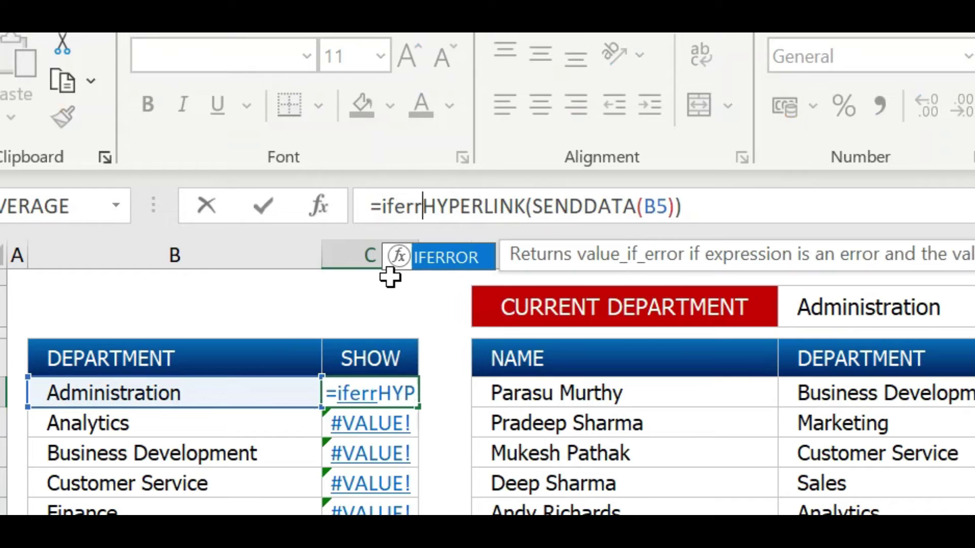
key("Tab")
left_click(828, 211)
type(",4)")
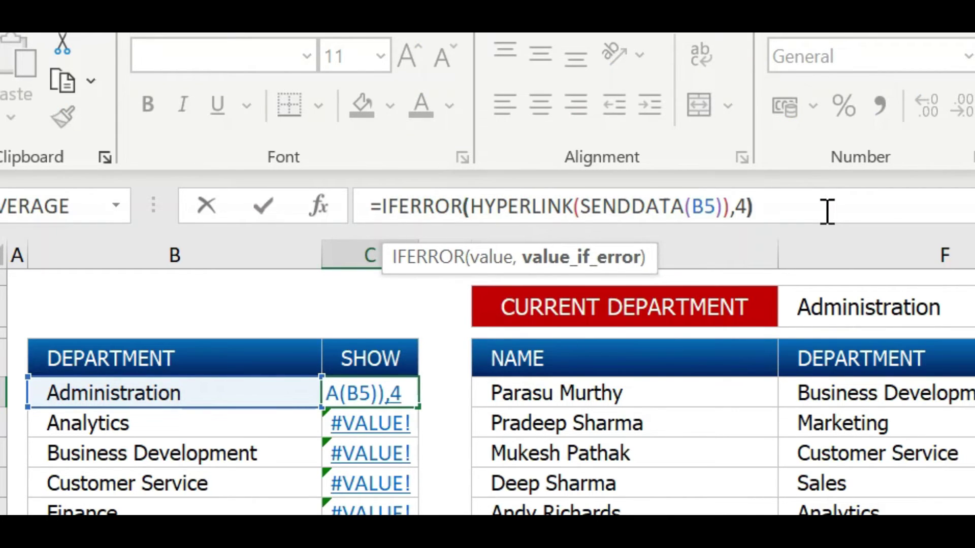
key("Return")
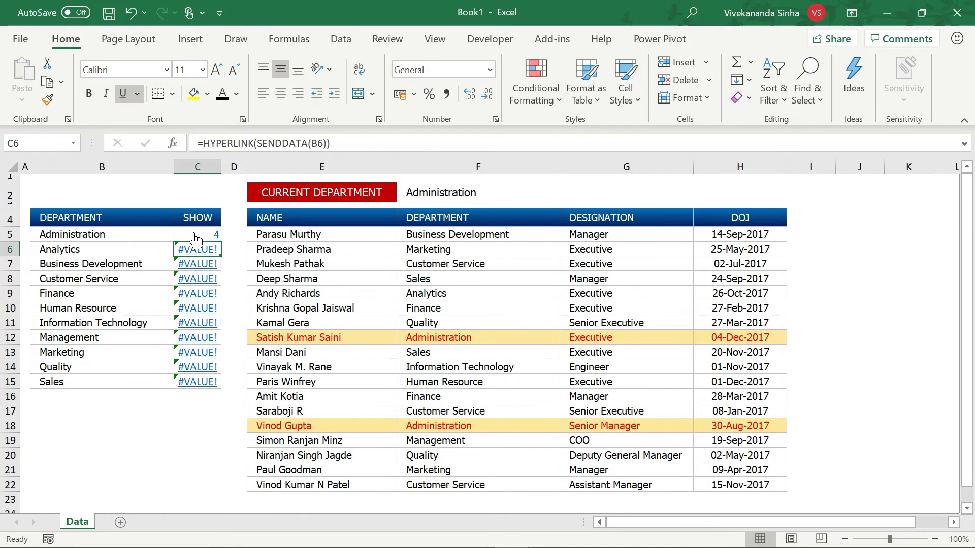
left_click(195, 239)
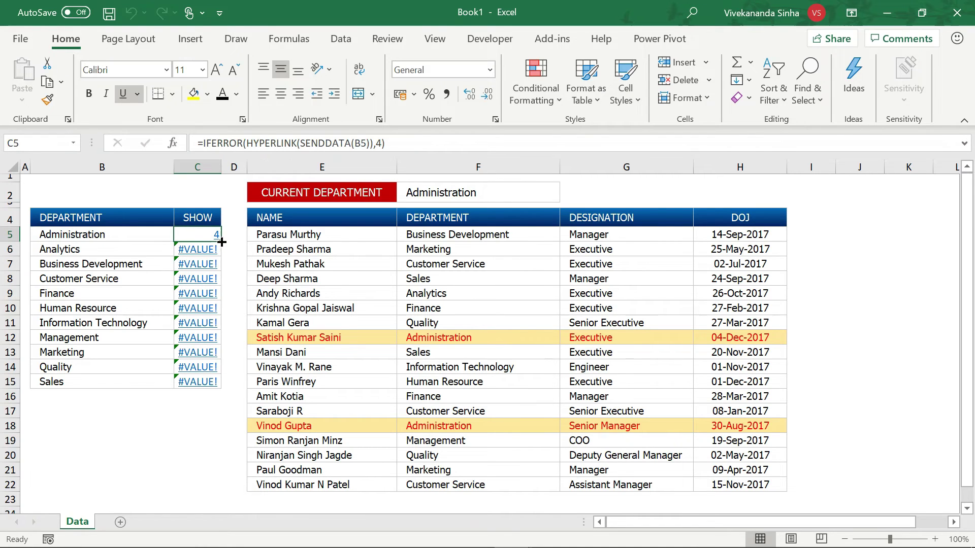
double_click(222, 243)
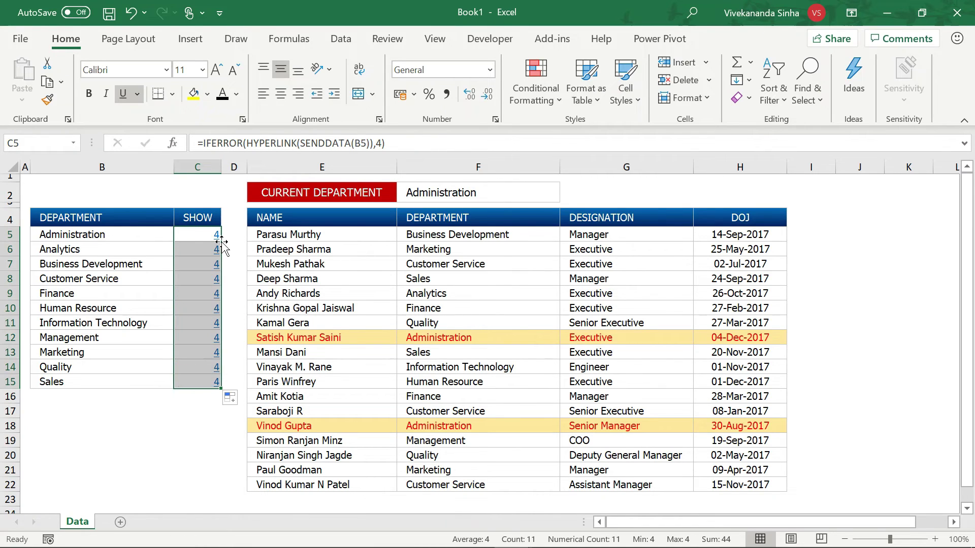
Step: Format the SHOW cells C5:C15 with no underline, Webdings font, centred alignment and black font colour
left_click(123, 93)
left_click(131, 74)
type("Webdings")
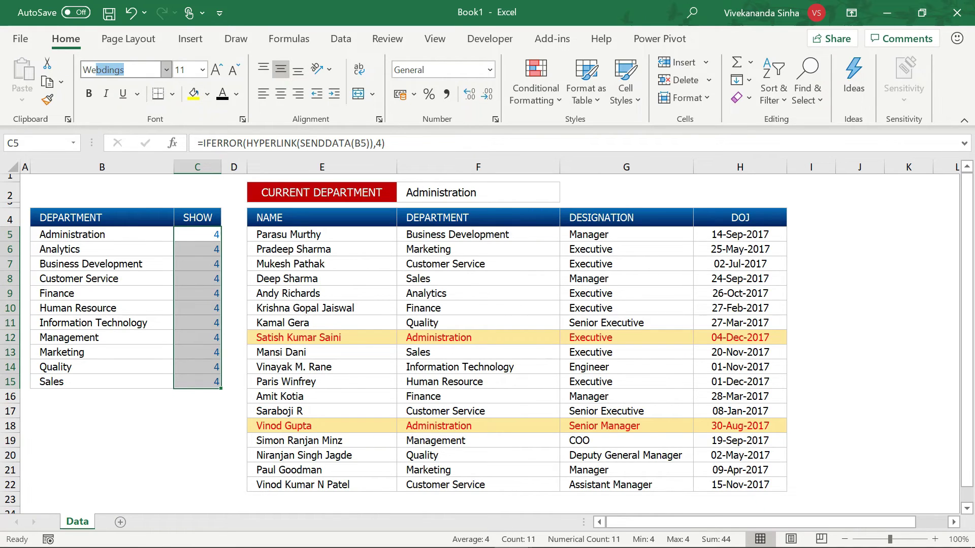
key("Return")
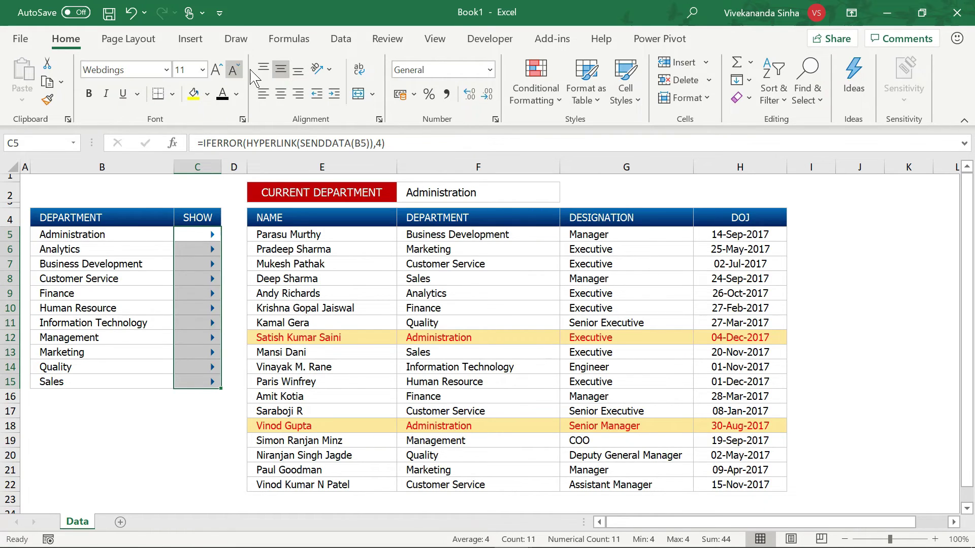
left_click(281, 94)
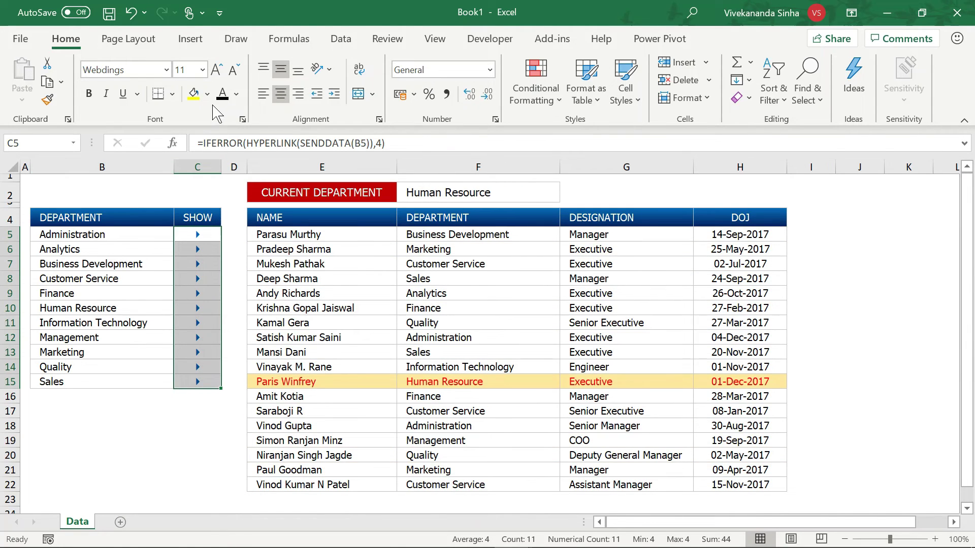
left_click(161, 406)
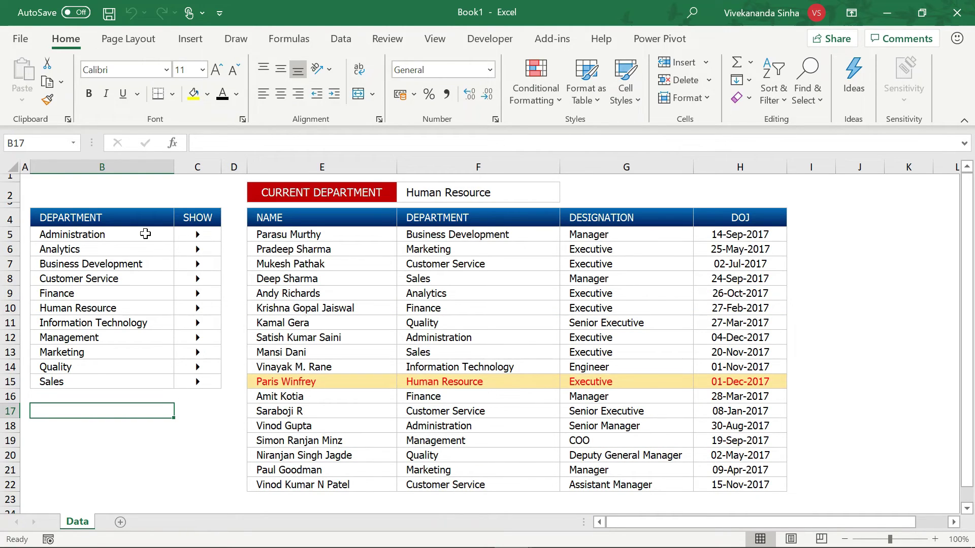
Step: Start a new formula-based conditional formatting rule for the department list and its SHOW cells, B5:C15
left_click(146, 233)
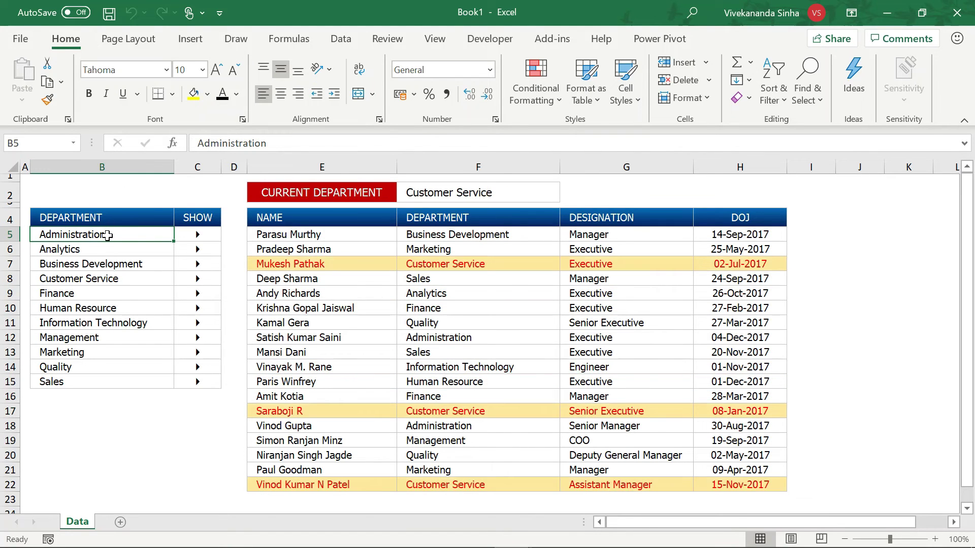
left_click_drag(108, 235, 201, 387)
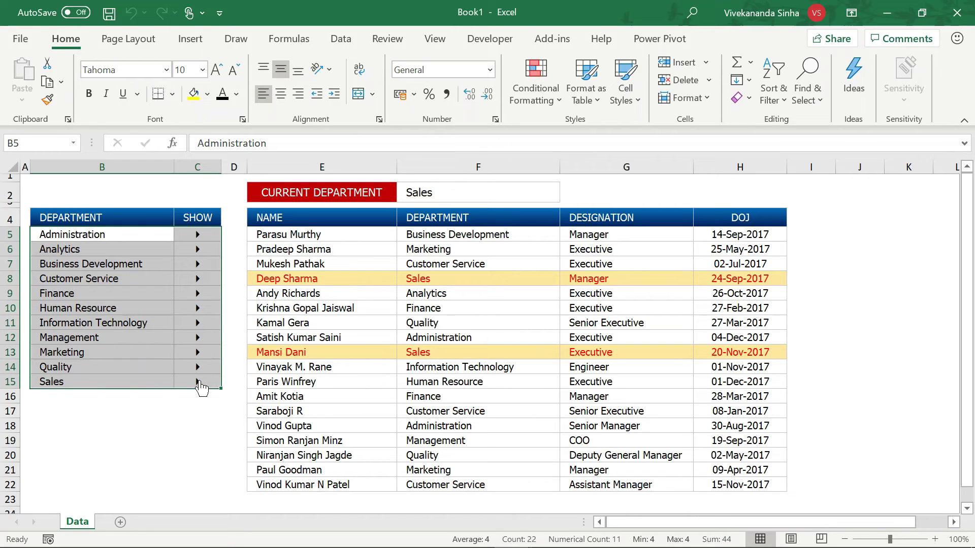
left_click(538, 94)
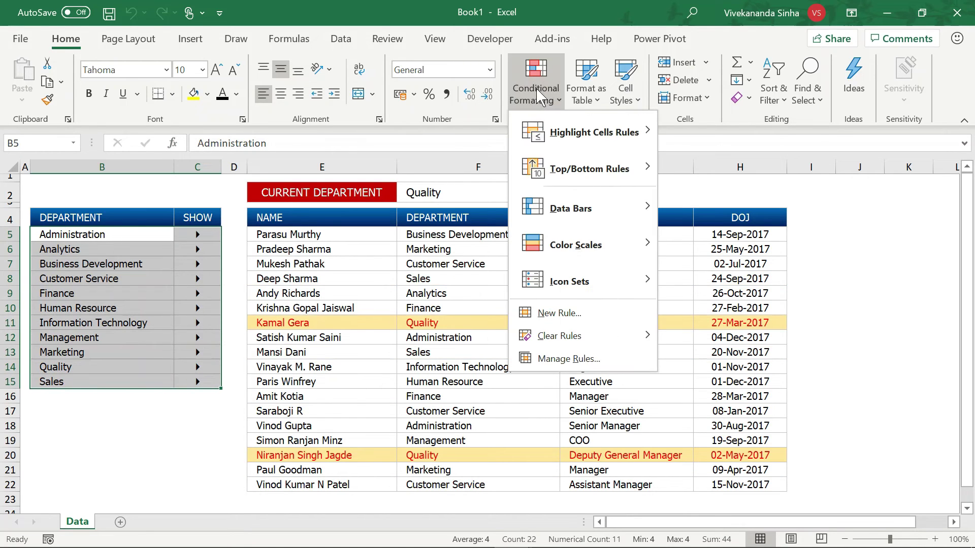
left_click(545, 360)
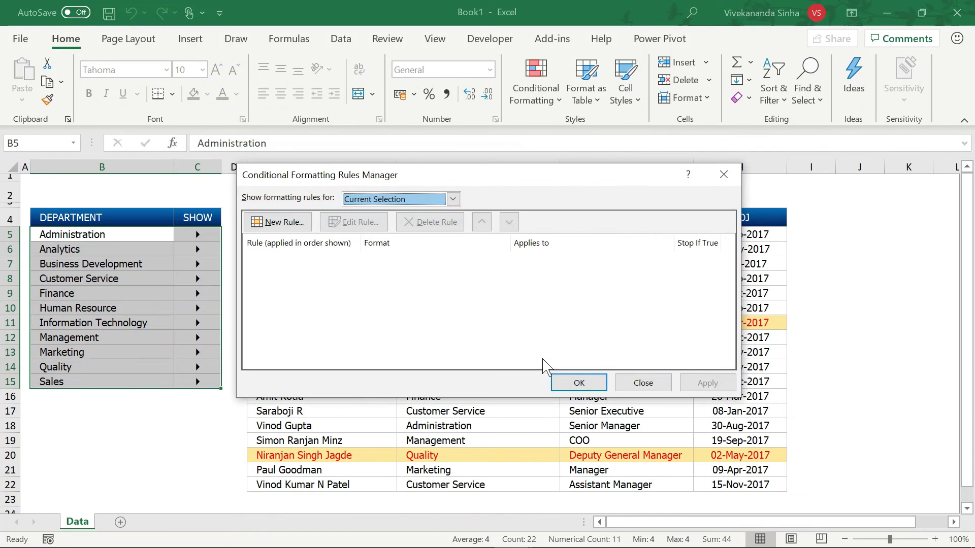
left_click(300, 224)
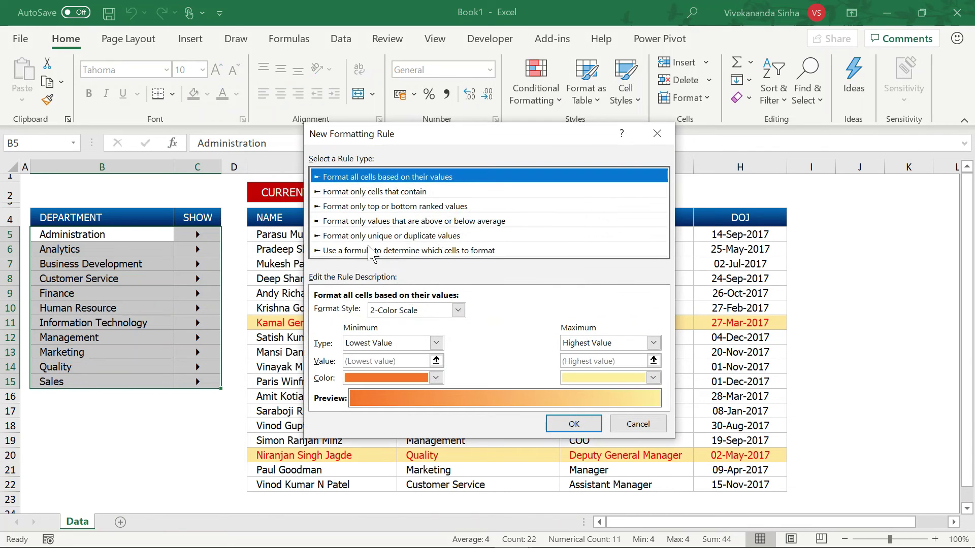
left_click(372, 251)
left_click(360, 311)
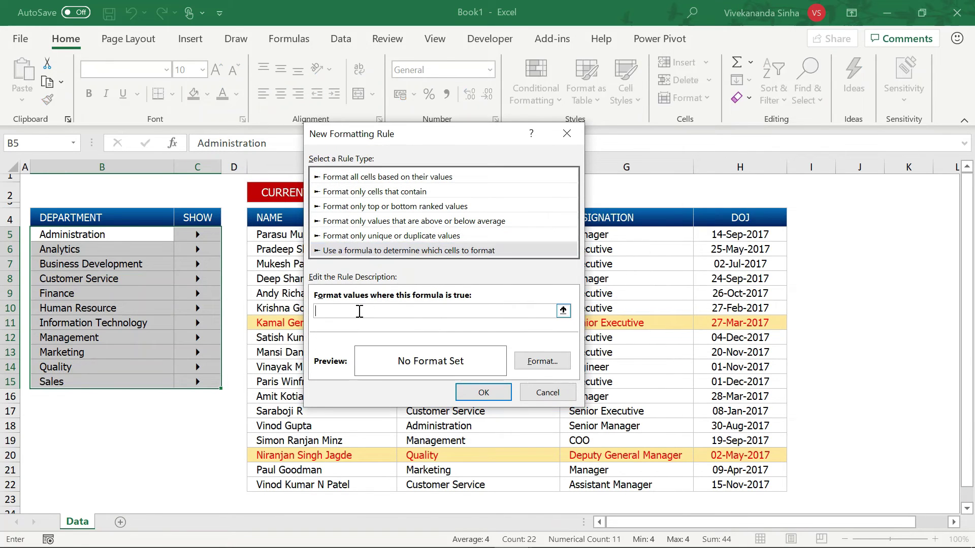
Step: Set the rule's condition to =$B5=$F$2 so it compares each listed department with the current department cell
type("=")
left_click(152, 233)
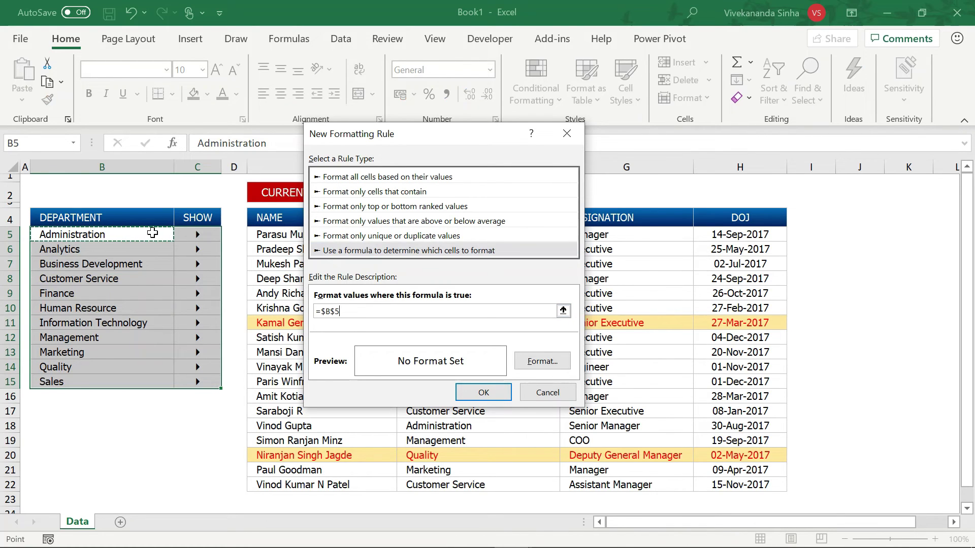
left_click(337, 313)
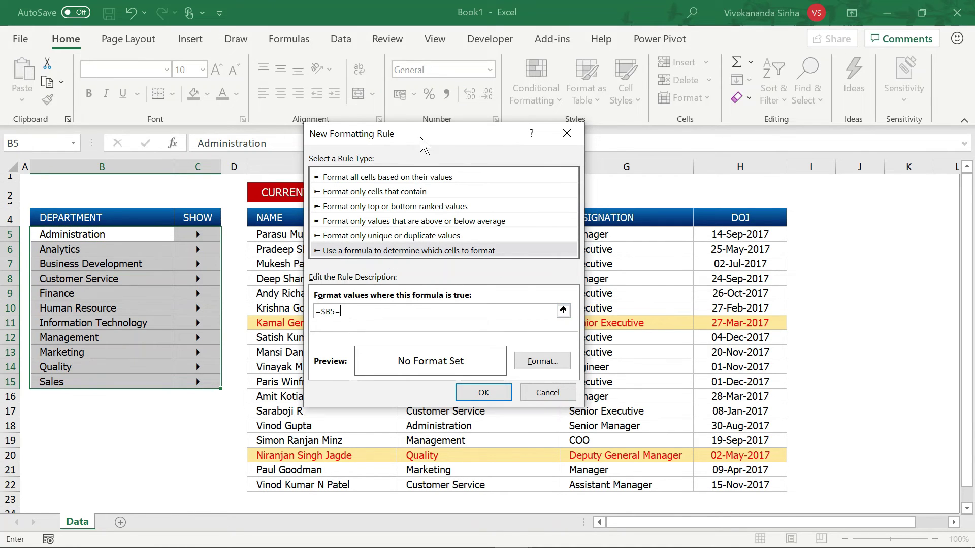
left_click_drag(422, 136, 679, 219)
type("=")
left_click(469, 189)
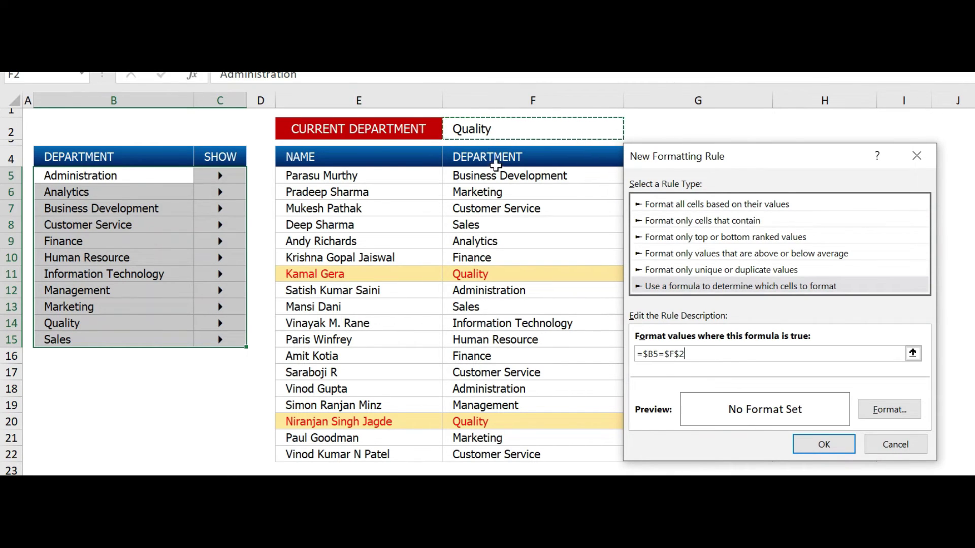
Step: Give the rule a light gold fill and red font colour, and apply it to B5:C15
left_click(886, 409)
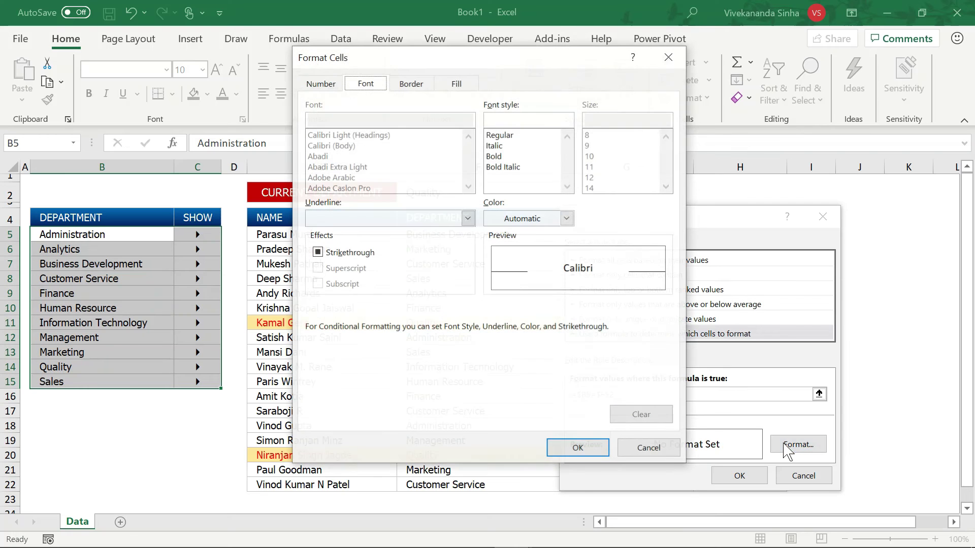
left_click(456, 84)
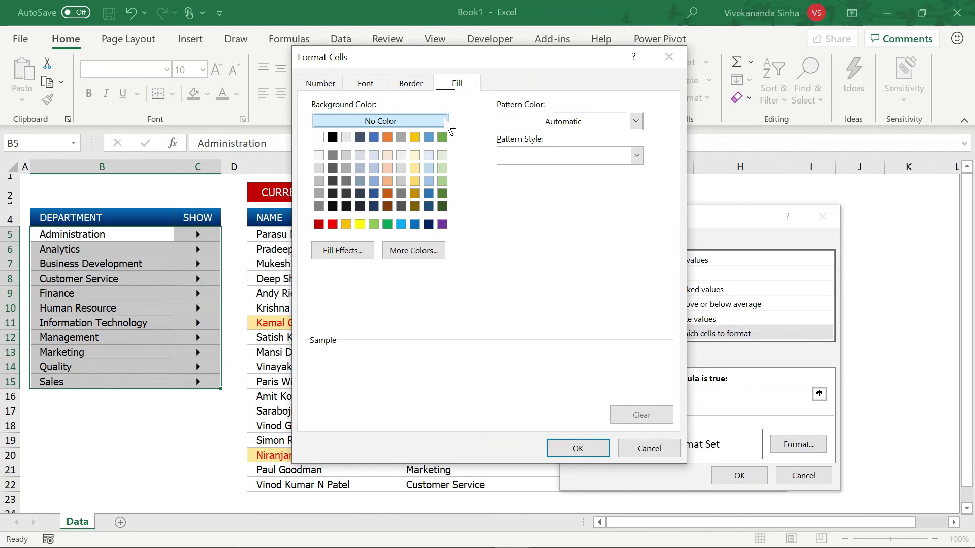
left_click(415, 169)
left_click(366, 83)
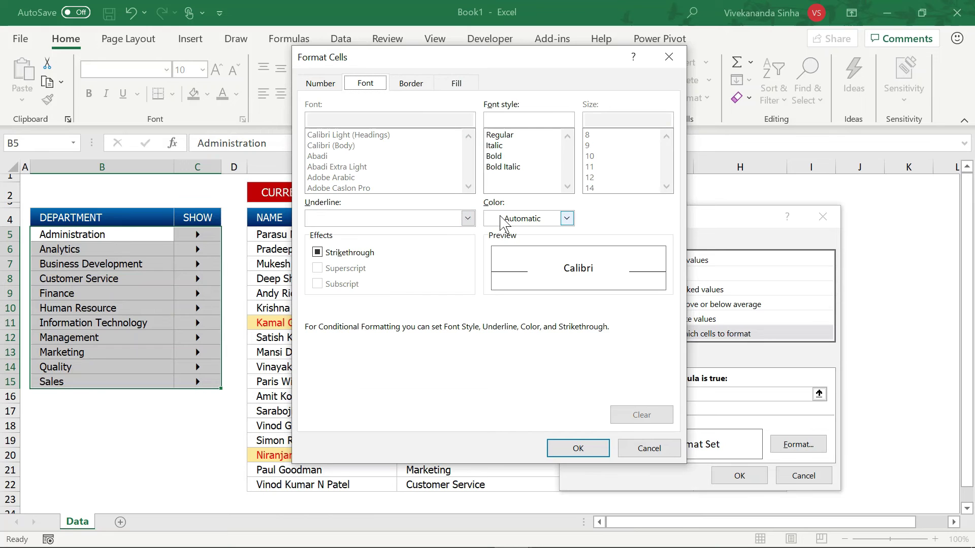
left_click(503, 222)
left_click(507, 394)
left_click(577, 449)
left_click(739, 476)
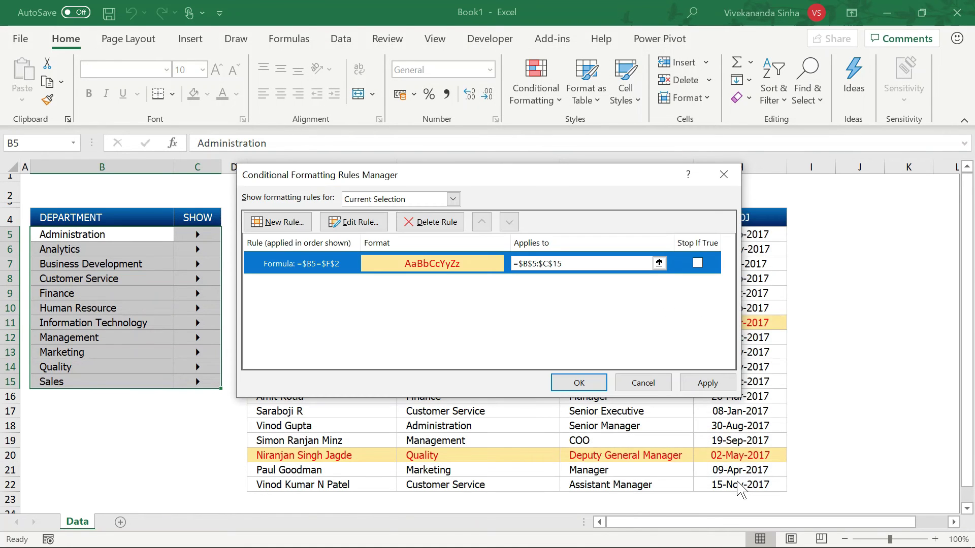
left_click(595, 382)
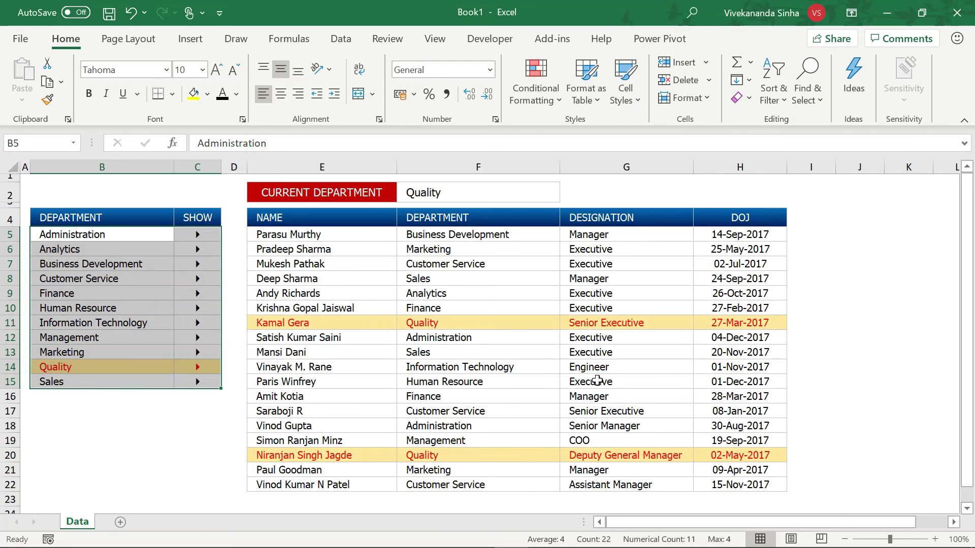
Step: Test the highlighting through the SHOW arrows of Management and Customer Service, and select the current department cell F2
left_click(204, 409)
mouse_move(197, 337)
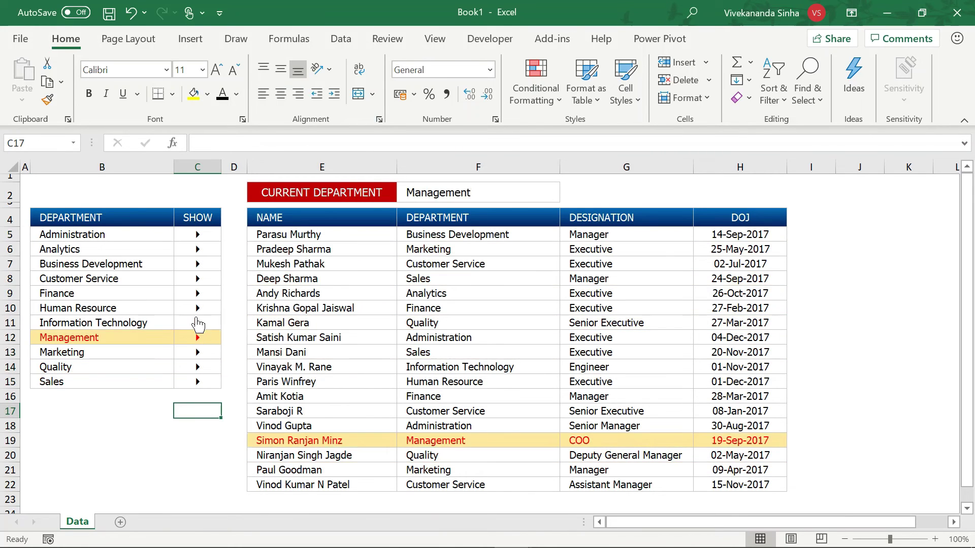
mouse_move(197, 279)
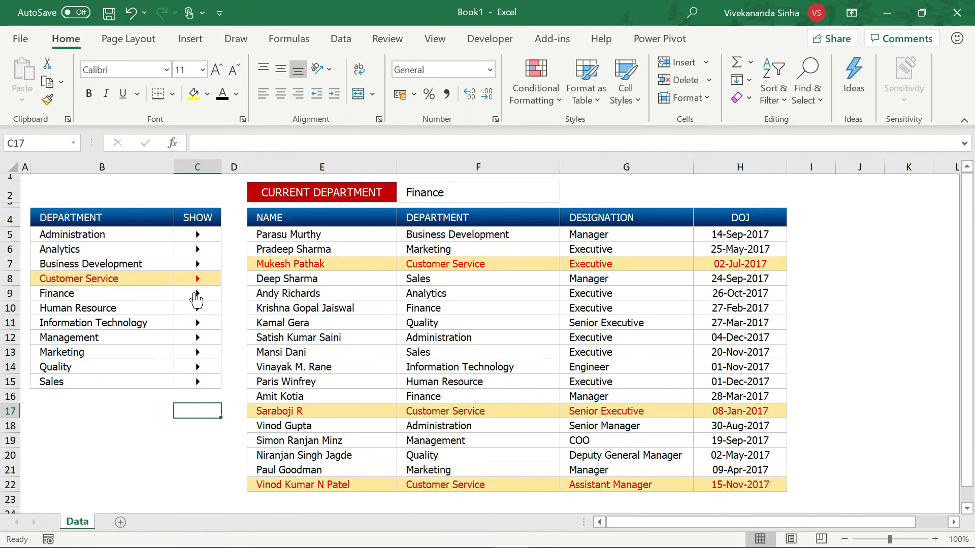
left_click(449, 194)
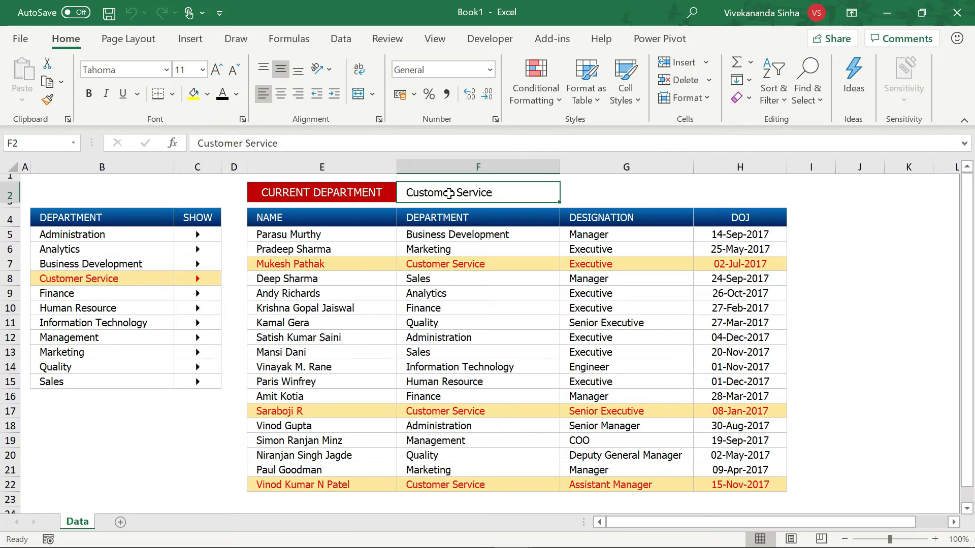
Step: Save the workbook in the My Tools folder as "Employee Data with Mouse Movement" in Excel Macro-Enabled Workbook format
key("F12")
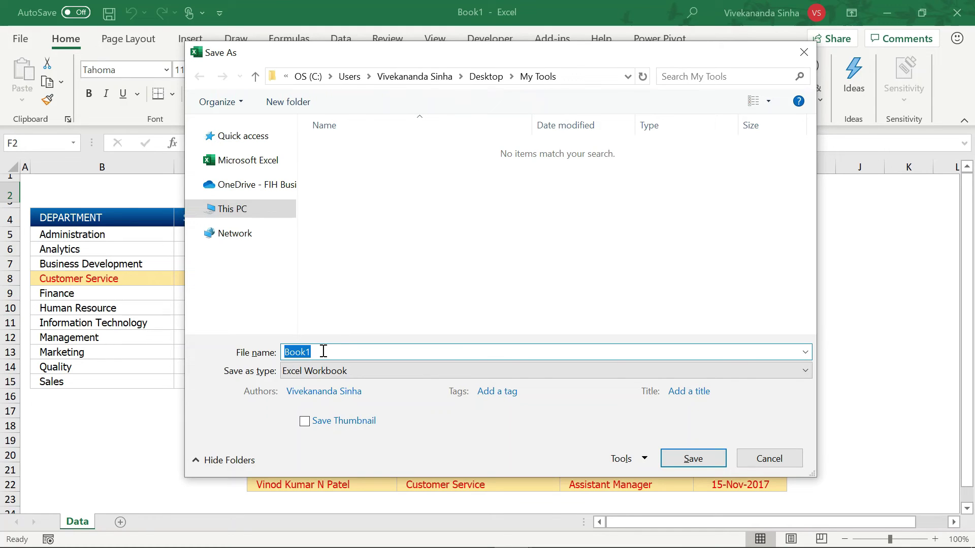
type("Employee Data")
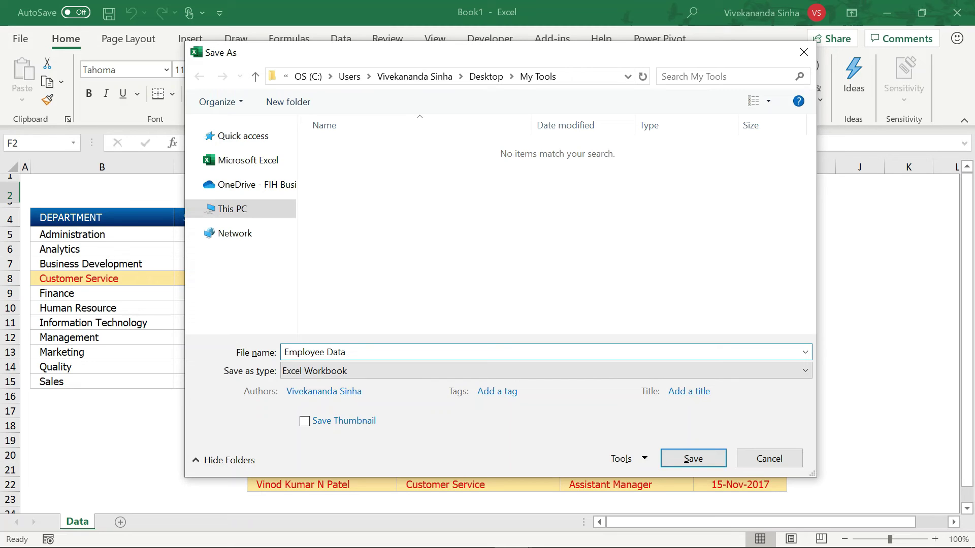
type(" with Mouse Movement")
left_click(316, 373)
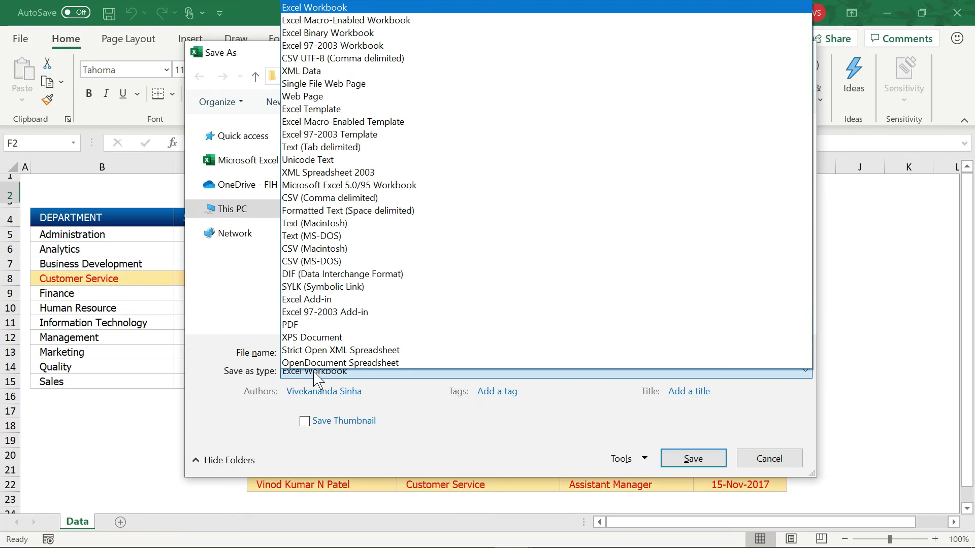
left_click(344, 22)
left_click(686, 470)
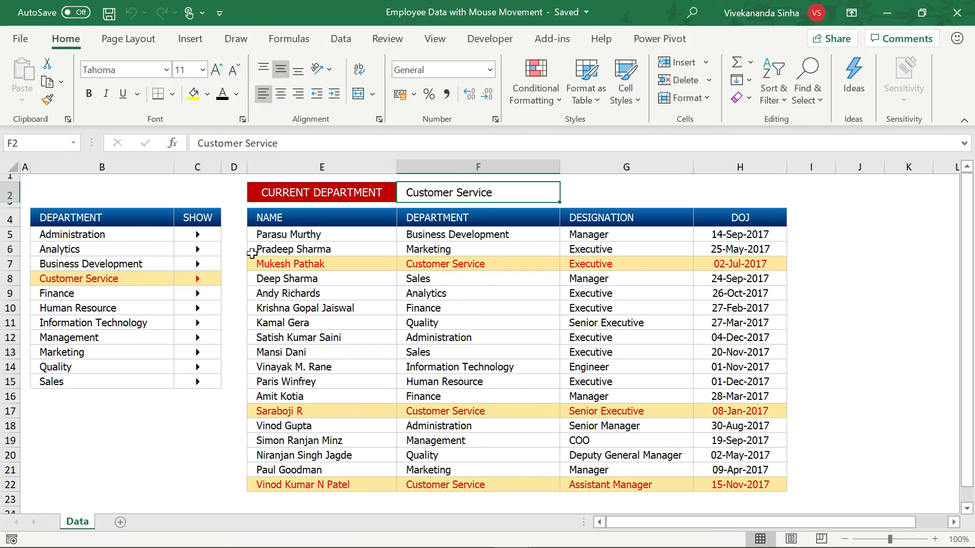
Step: Test the saved workbook's highlighting through the SHOW arrows of Quality, Information Technology and Administration
mouse_move(194, 368)
mouse_move(198, 323)
mouse_move(198, 235)
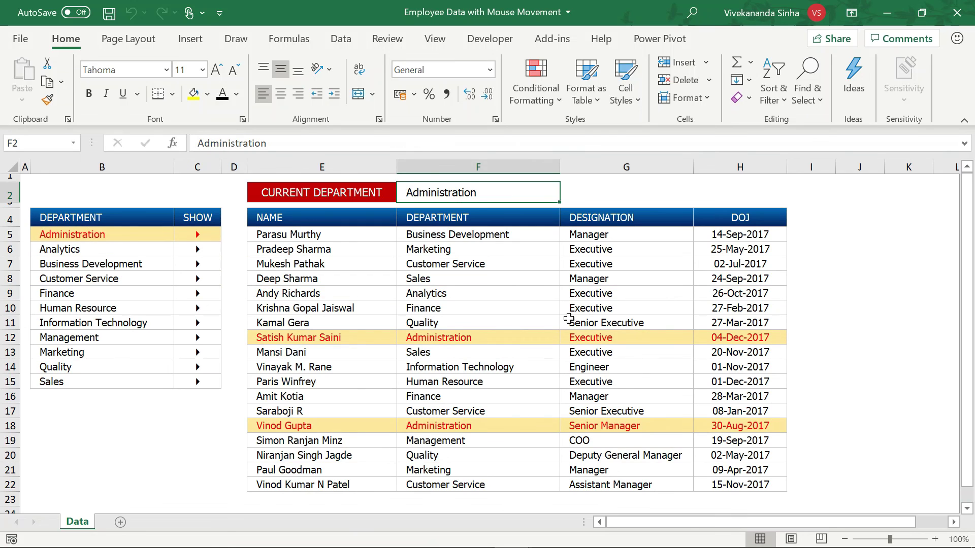